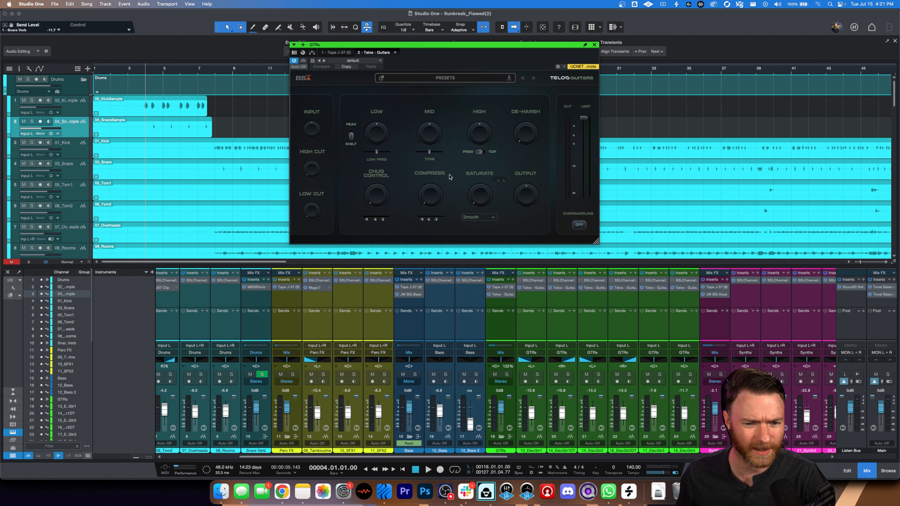
- Switch the Telos Guitars low band to Peak and back to Shelf, then try the Low knob and restore its default
mouse_move(480, 174)
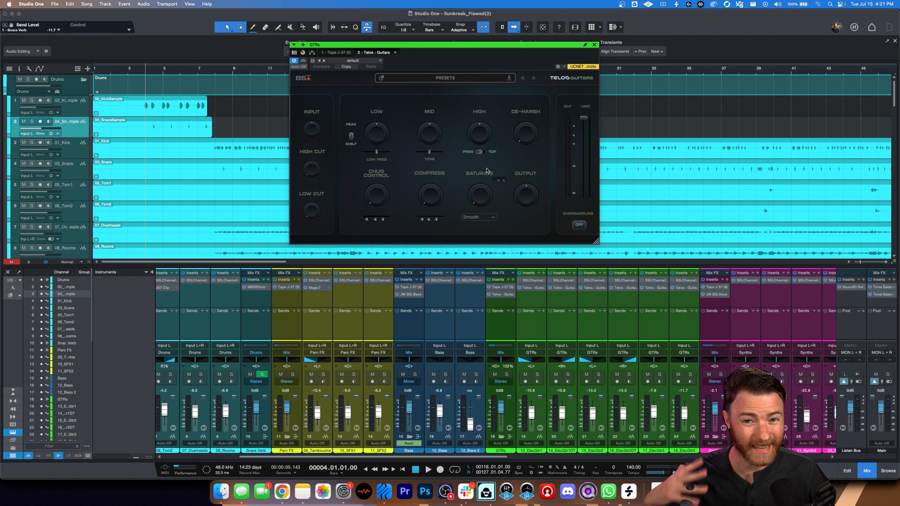
mouse_move(305, 129)
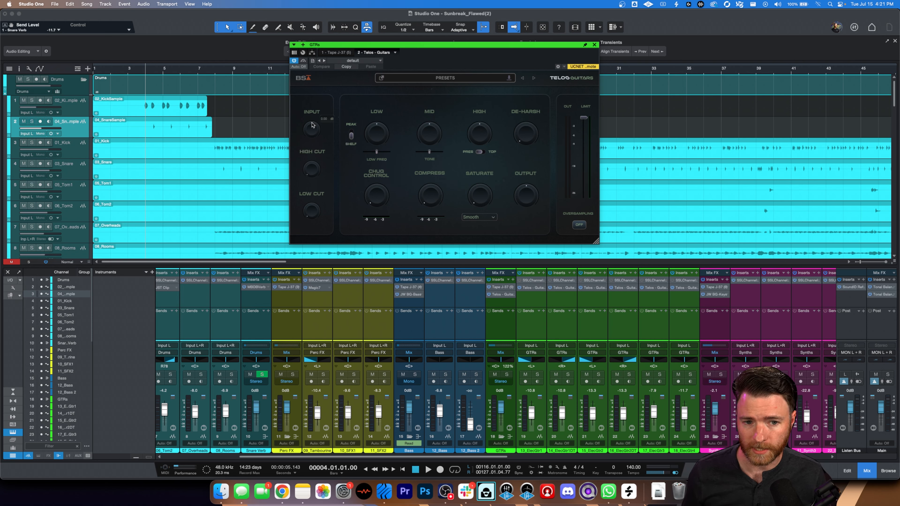
mouse_move(317, 166)
mouse_move(321, 214)
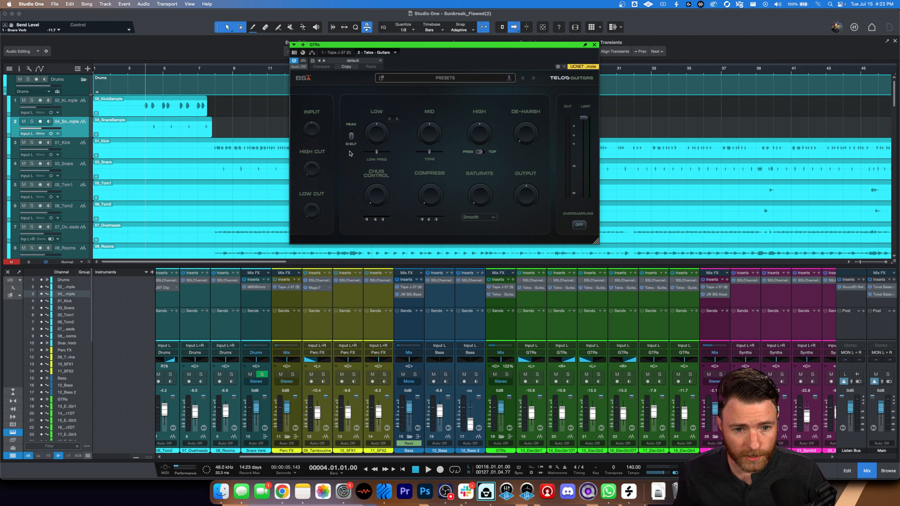
click(351, 136)
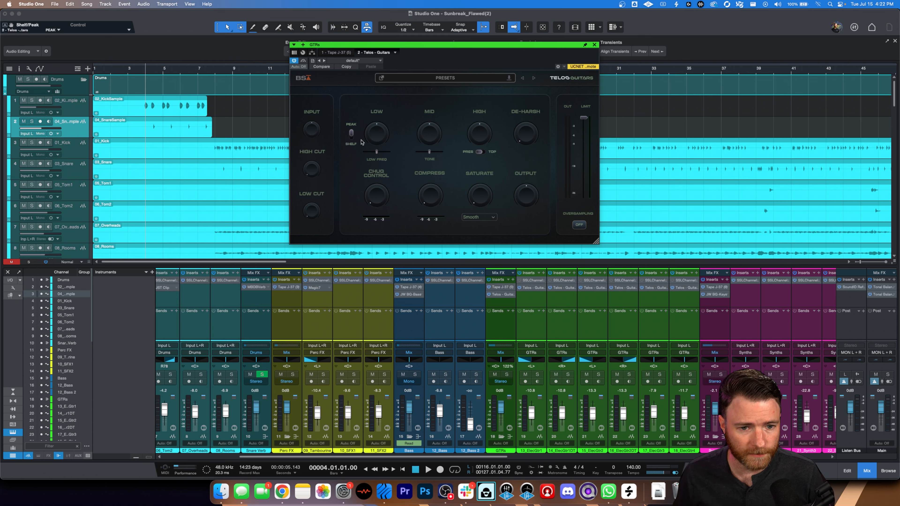
click(351, 135)
mouse_move(386, 155)
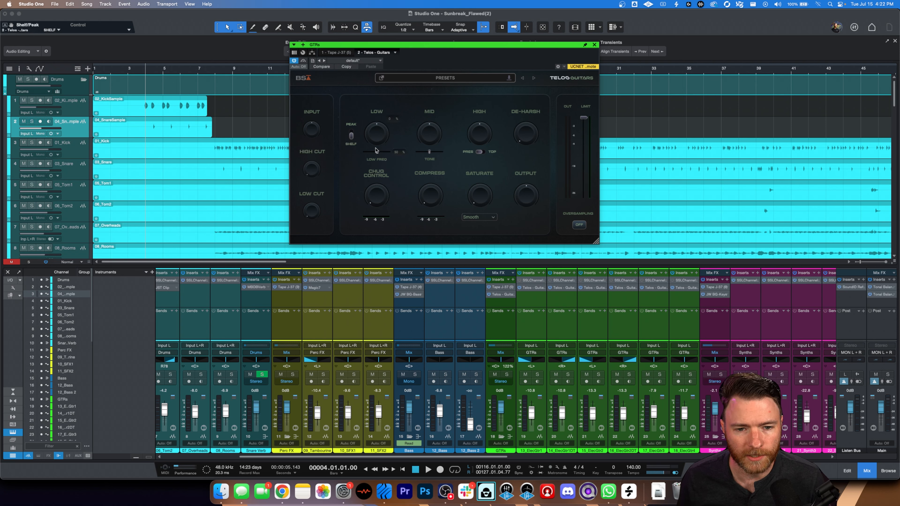
drag(380, 144, 414, 150)
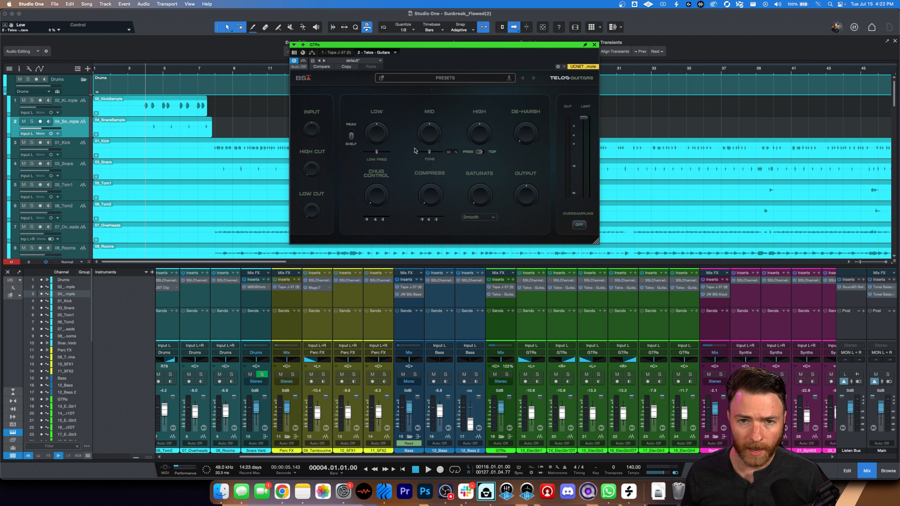
mouse_move(371, 141)
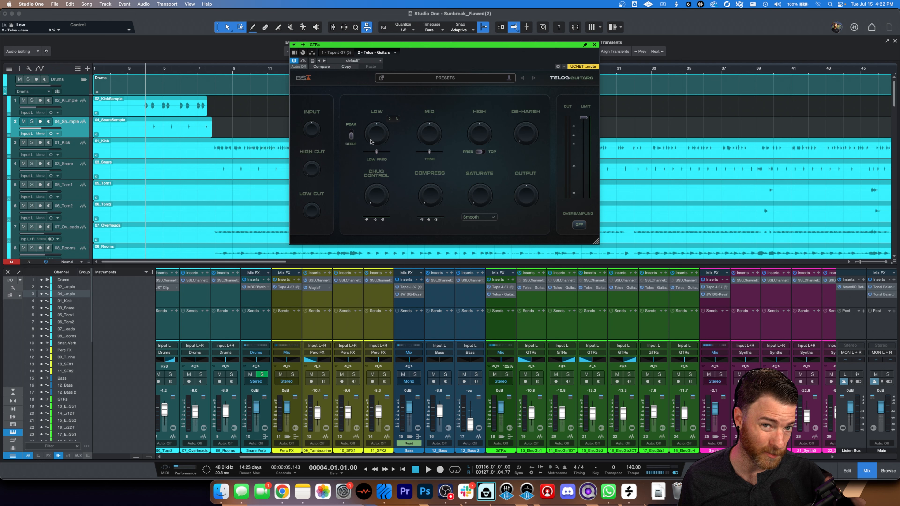
- Try the Mid knob and its Tone slider, resetting both to their defaults
mouse_move(436, 139)
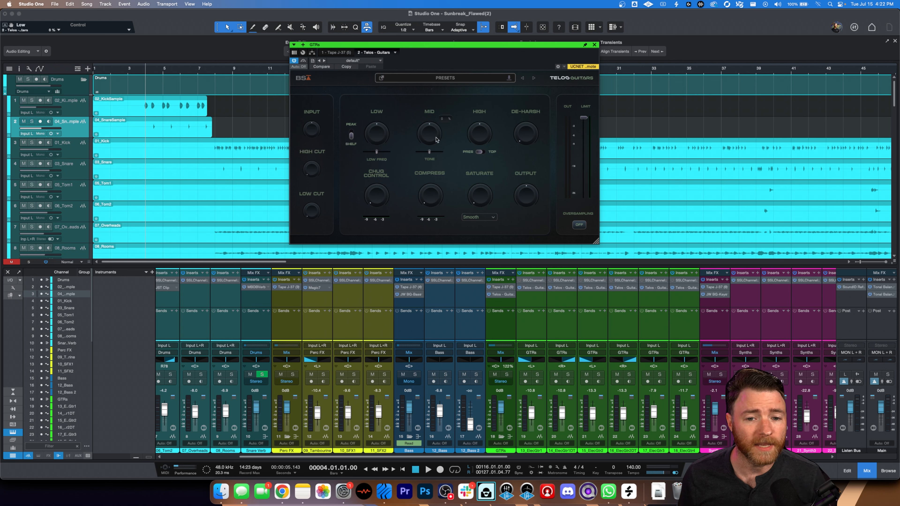
mouse_move(430, 139)
mouse_down()
mouse_move(421, 153)
mouse_move(437, 153)
mouse_move(426, 156)
mouse_up()
double_click(432, 146)
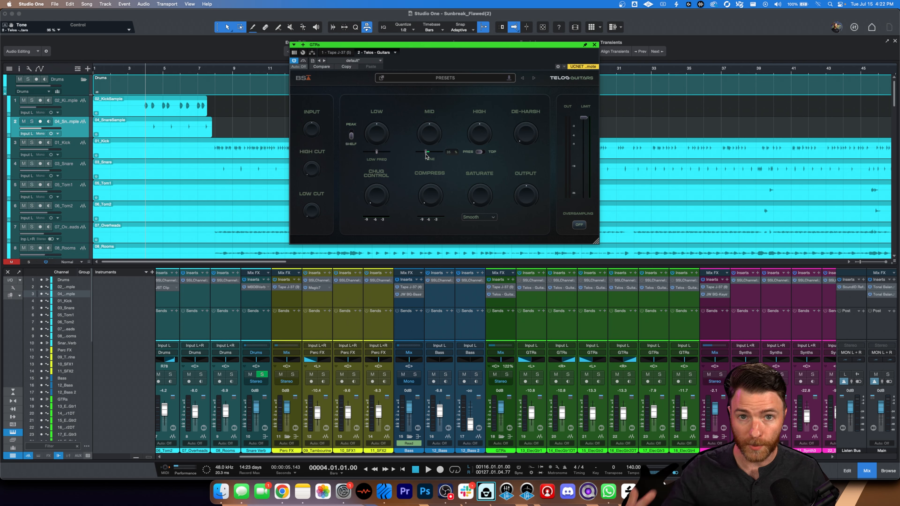
double_click(425, 154)
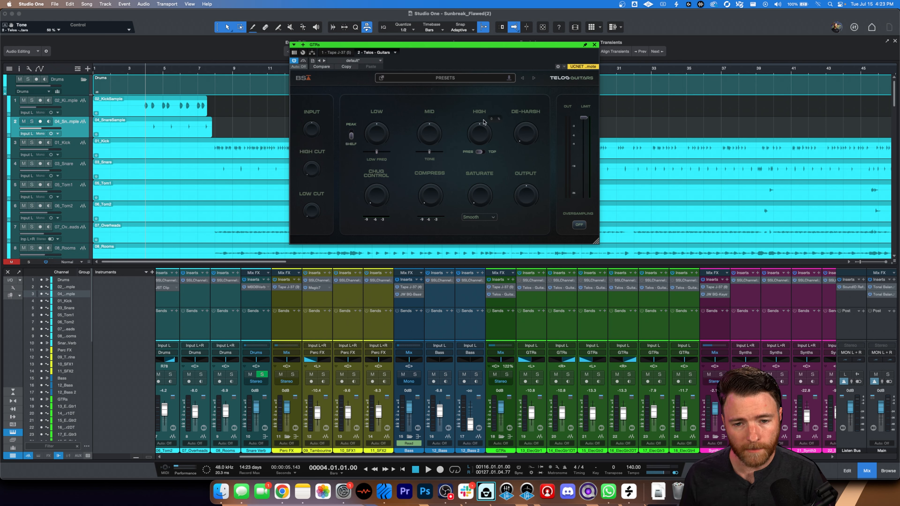
- Try the High knob and reset it to its default
drag(475, 141, 476, 157)
double_click(479, 142)
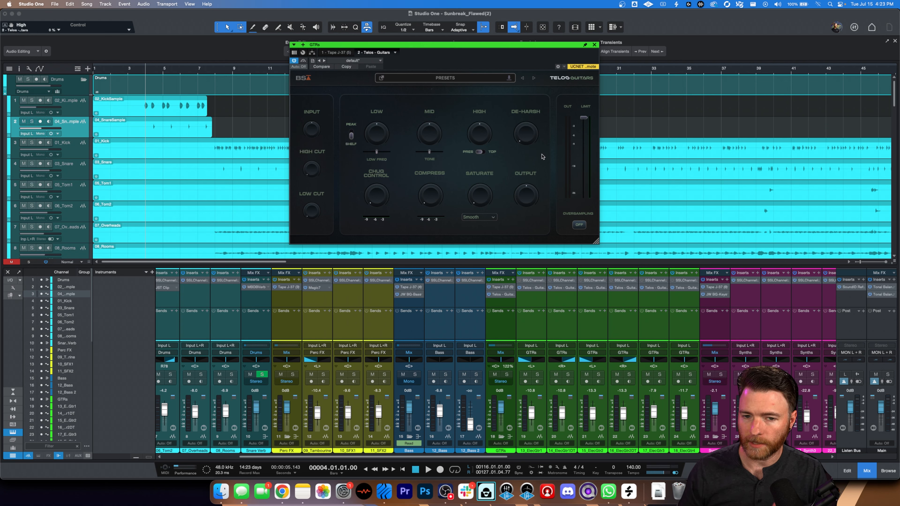
mouse_move(479, 142)
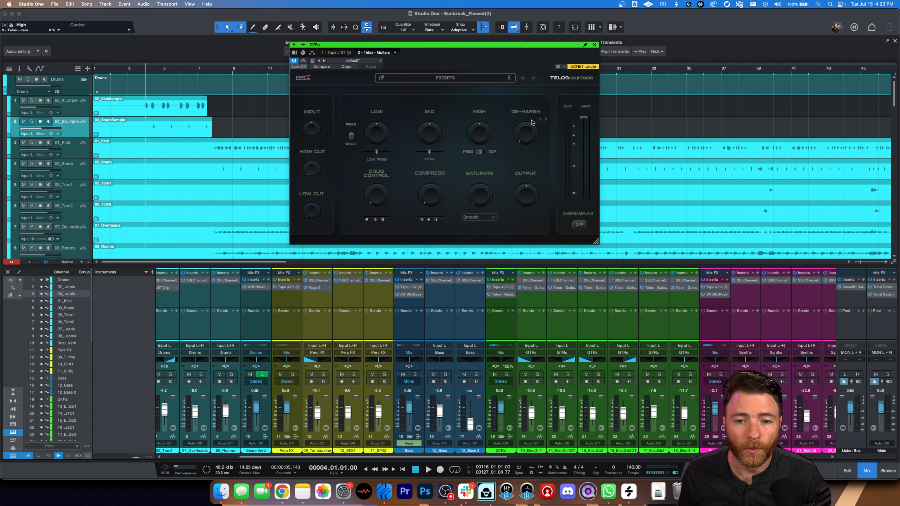
- Try raising the De-Harsh amount and reset it to its default
mouse_move(525, 134)
drag(526, 134, 520, 105)
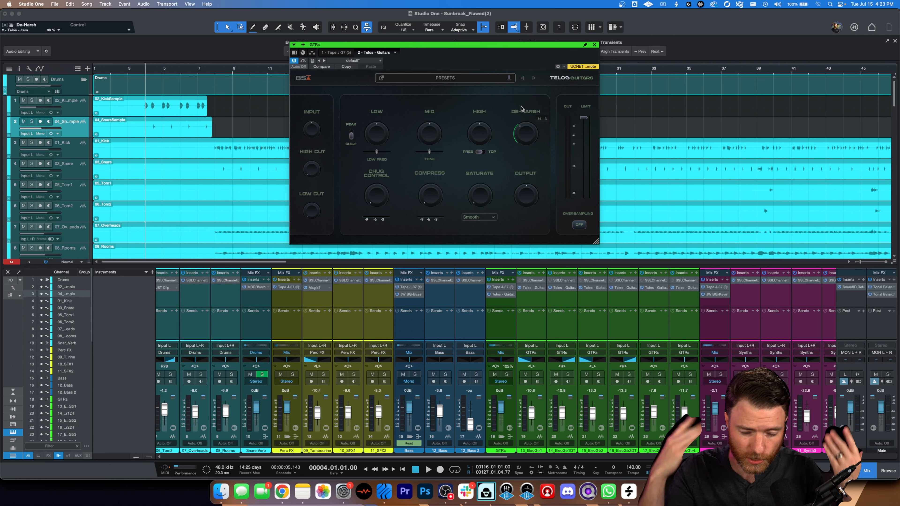
double_click(522, 131)
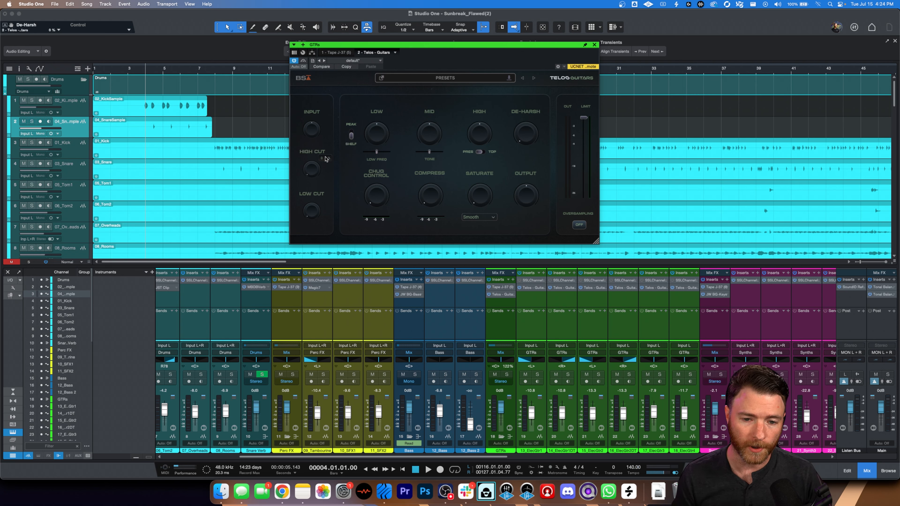
- Try the Chug Control and Compress knobs, leaving both at their defaults
mouse_move(377, 198)
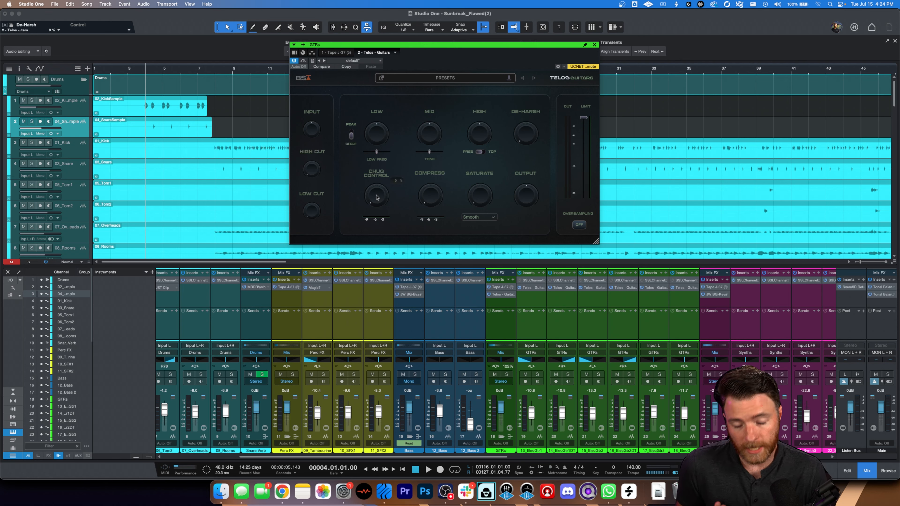
drag(377, 198, 373, 177)
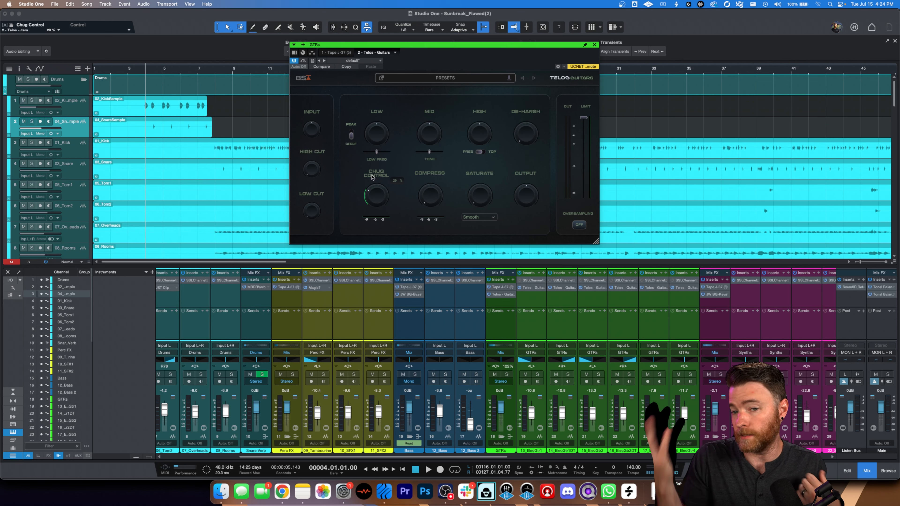
double_click(372, 177)
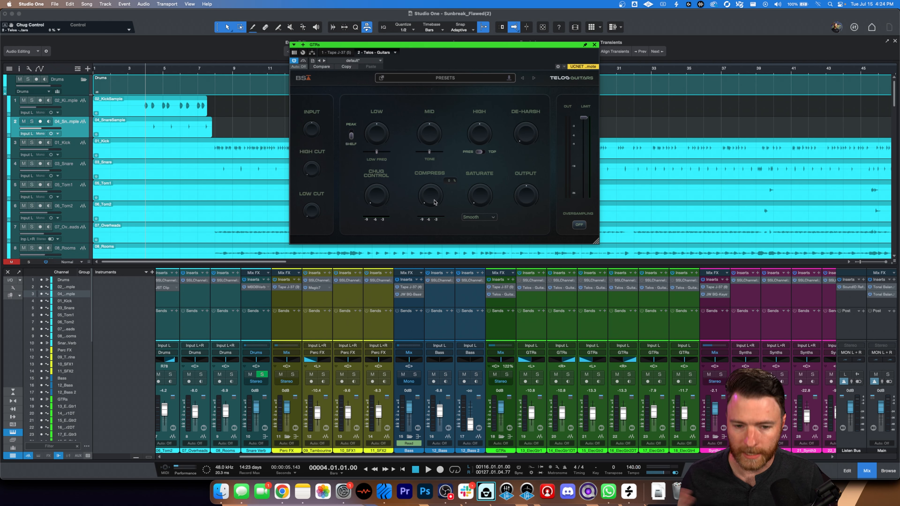
mouse_move(434, 202)
mouse_down()
mouse_move(436, 120)
mouse_move(429, 216)
mouse_up()
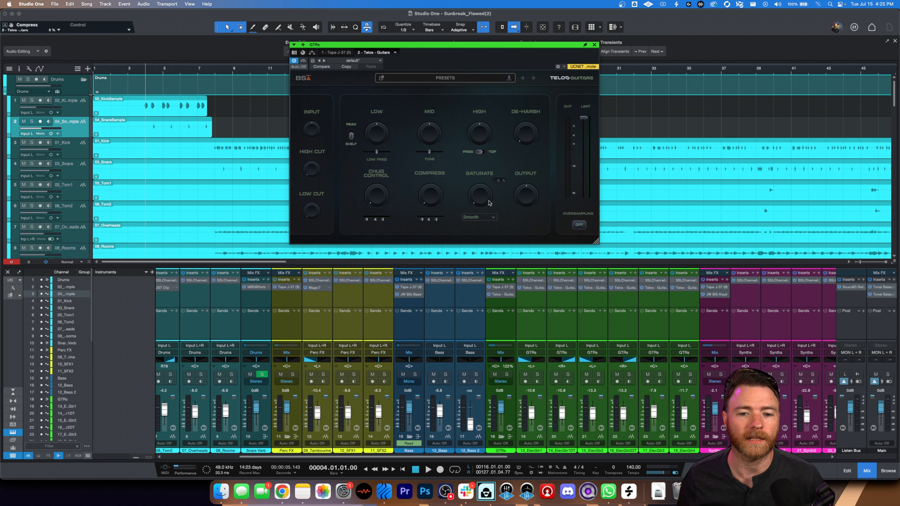
- View the available Saturate modes while keeping Smooth, and try the Limit slider at its maximum
click(492, 217)
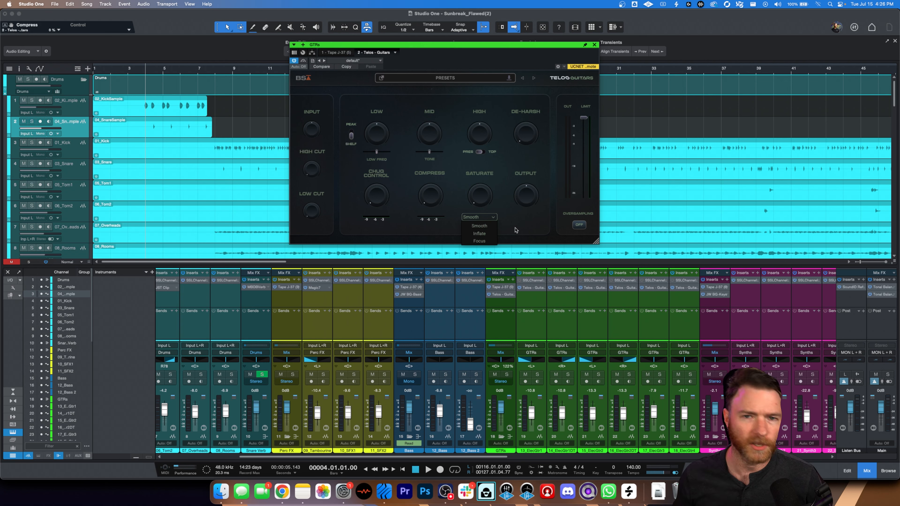
click(506, 202)
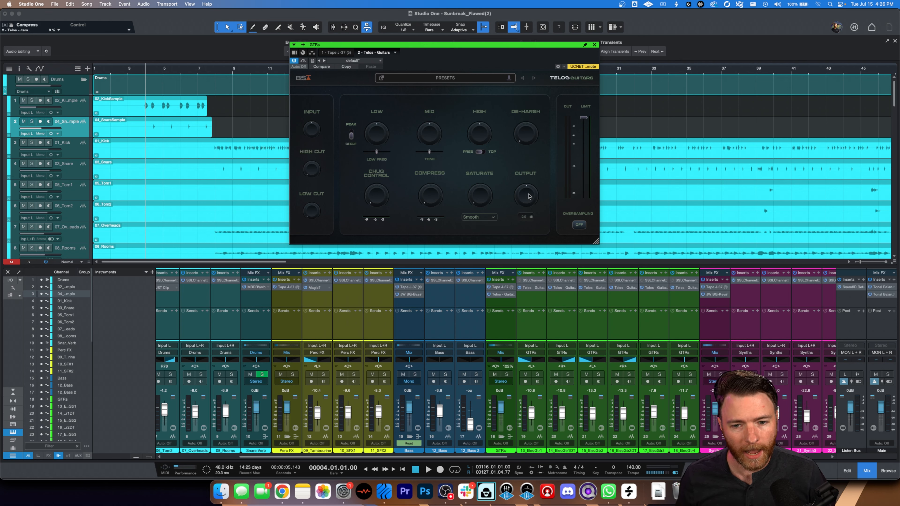
mouse_move(316, 131)
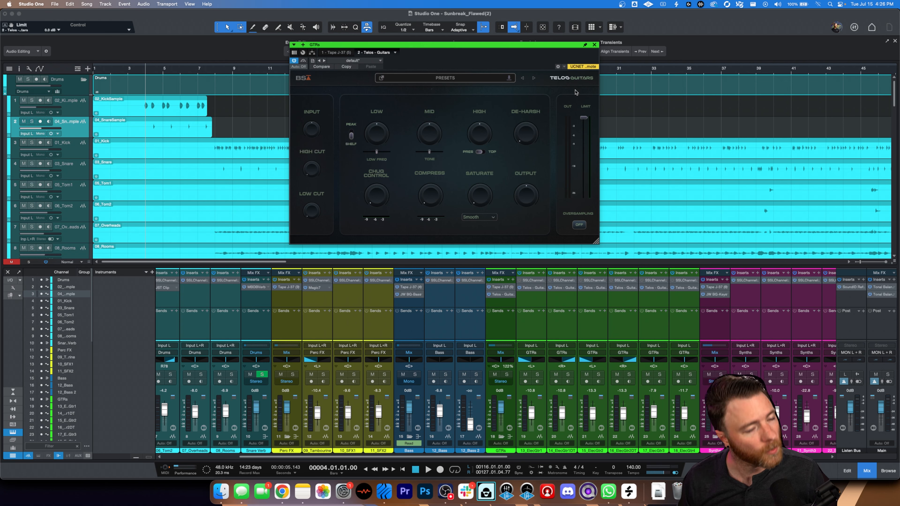
mouse_move(583, 118)
mouse_down()
mouse_move(583, 167)
mouse_move(586, 105)
mouse_up()
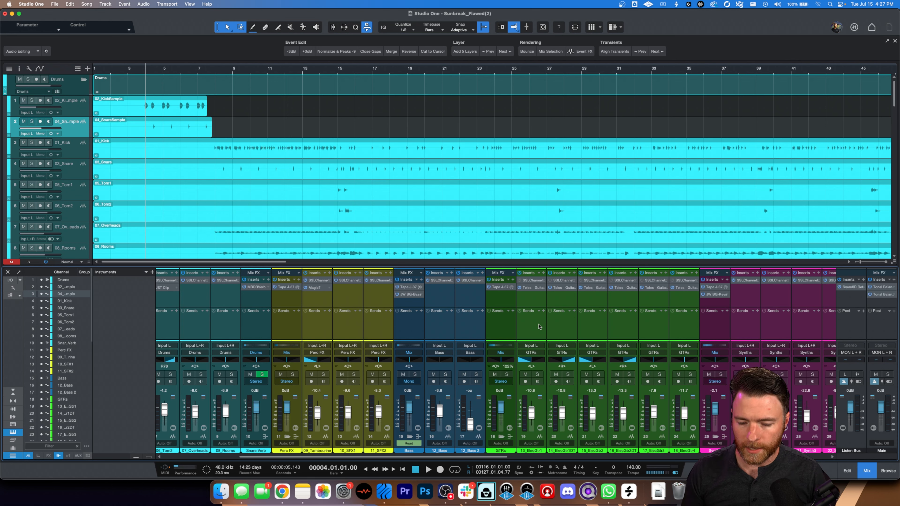
- Select all six electric guitar channels in the mixer and solo the GTRs bus
click(539, 326)
shift+click(690, 323)
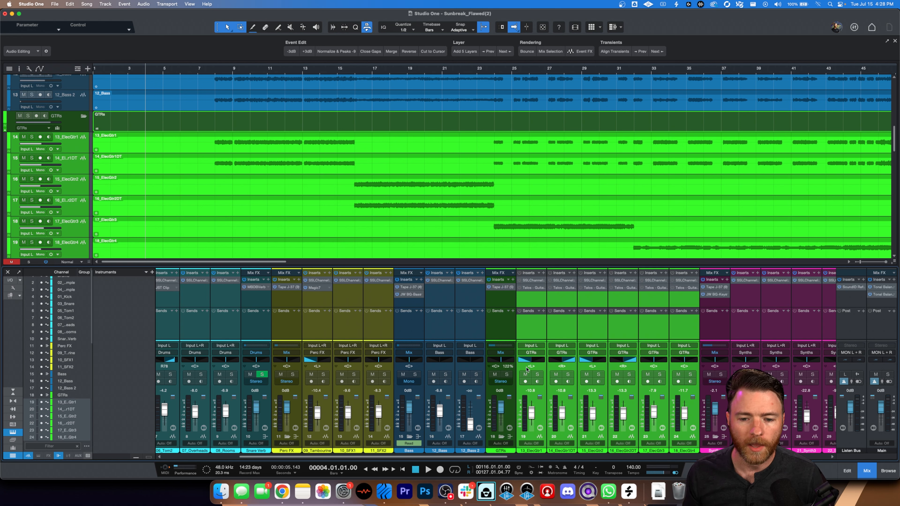
click(506, 374)
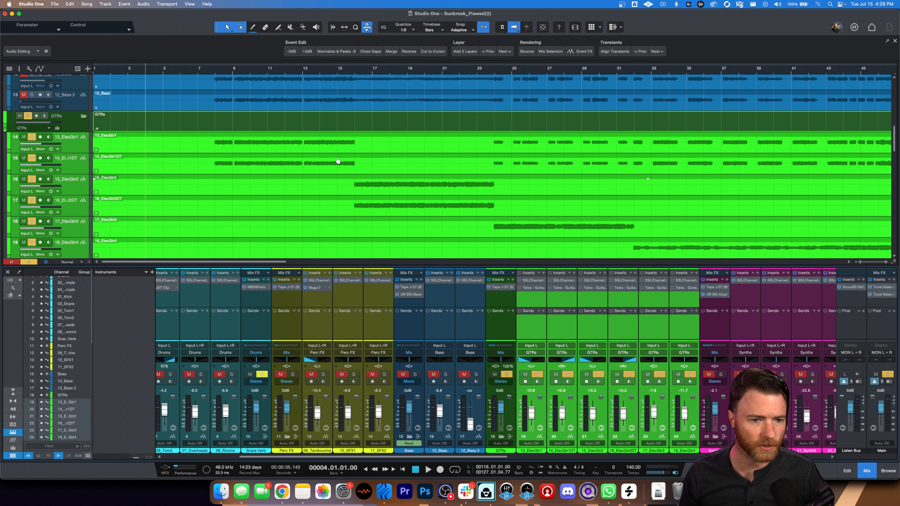
- Audition the soloed guitars from bar 7, beat 3, and stop playback
click(206, 75)
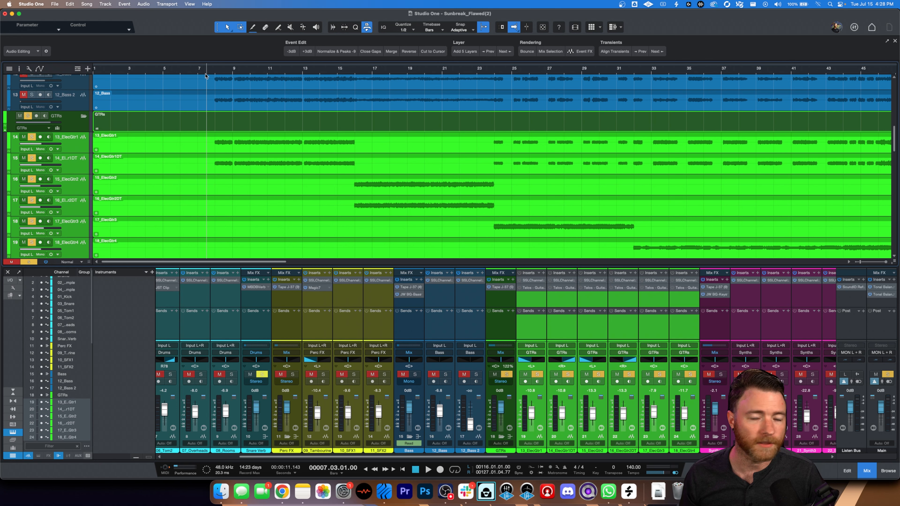
key(space)
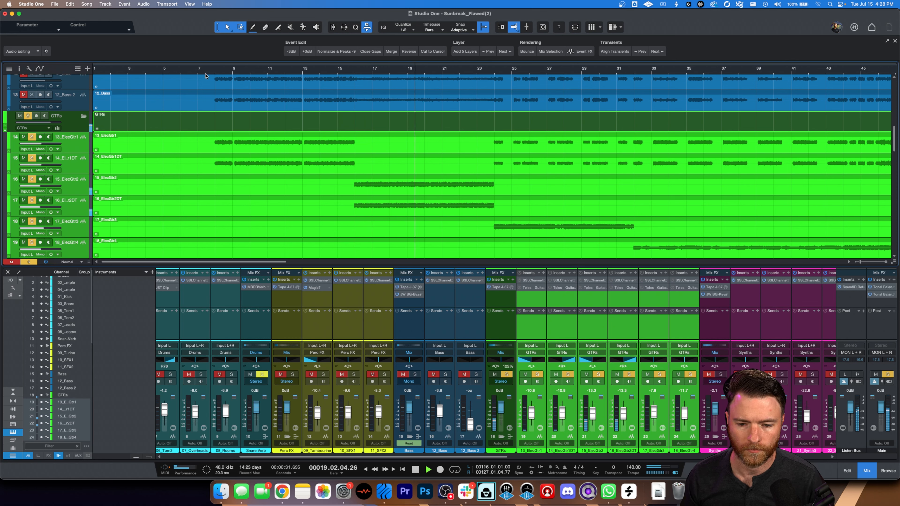
key(space)
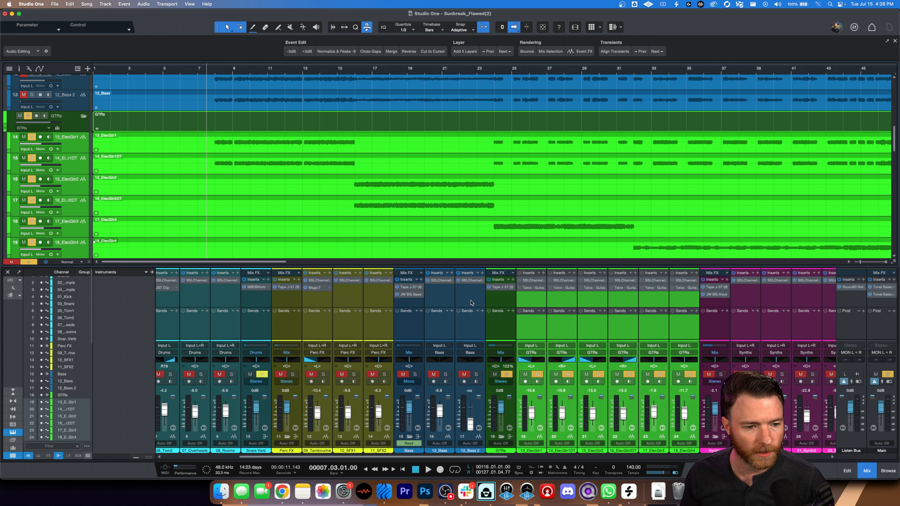
- Select the ElecGtr4 channel on its own and briefly audition the soloed guitars from bar 24
click(668, 321)
click(675, 328)
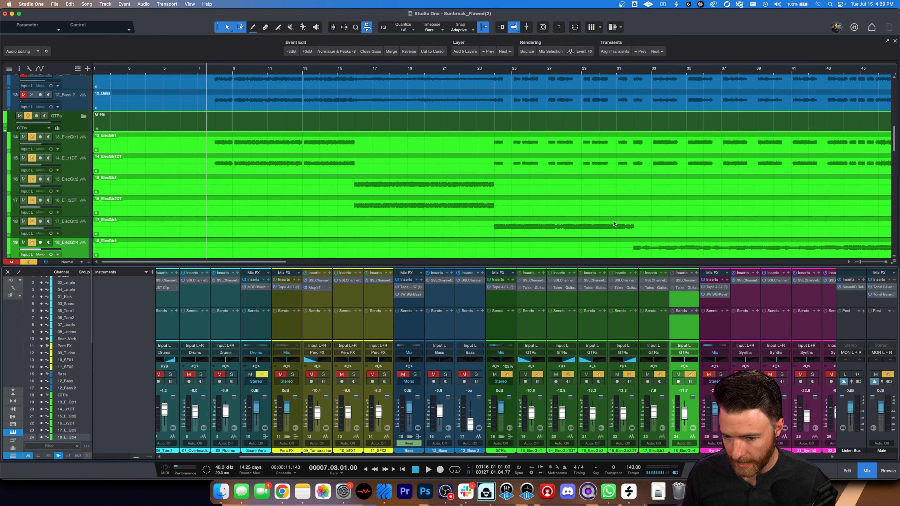
click(503, 73)
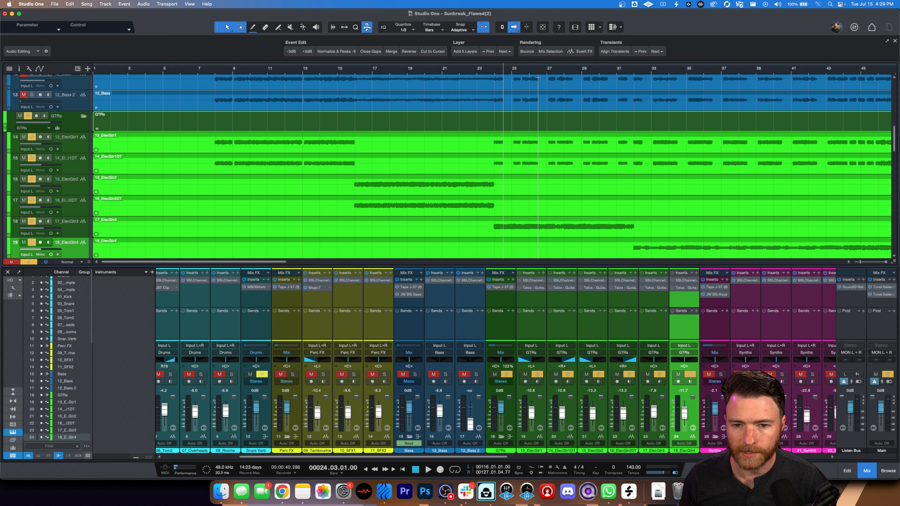
click(494, 70)
key(space)
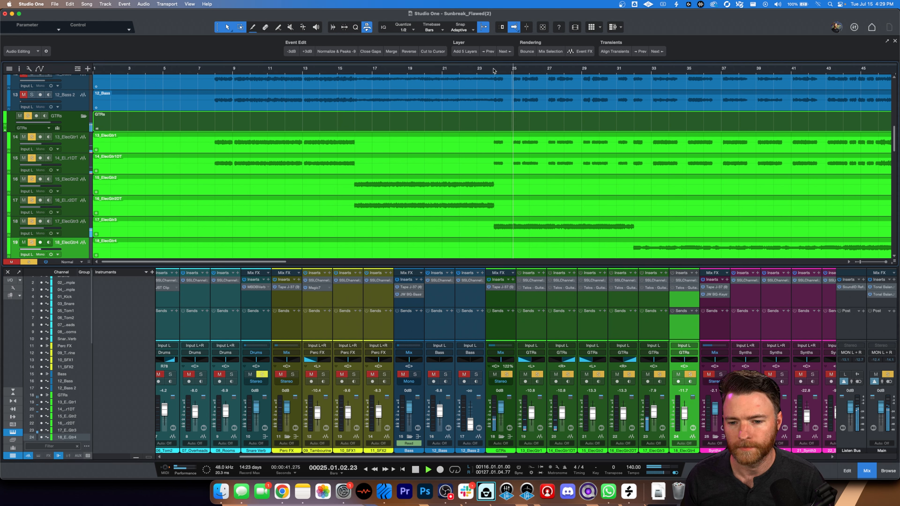
key(space)
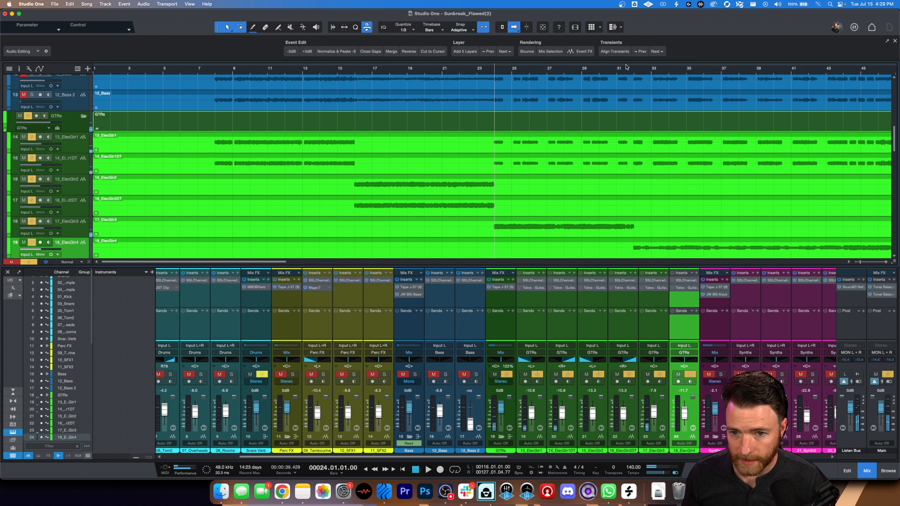
- Audition the soloed guitars from bar 32, where the ElecGtr4 part starts, and stop playback
click(634, 73)
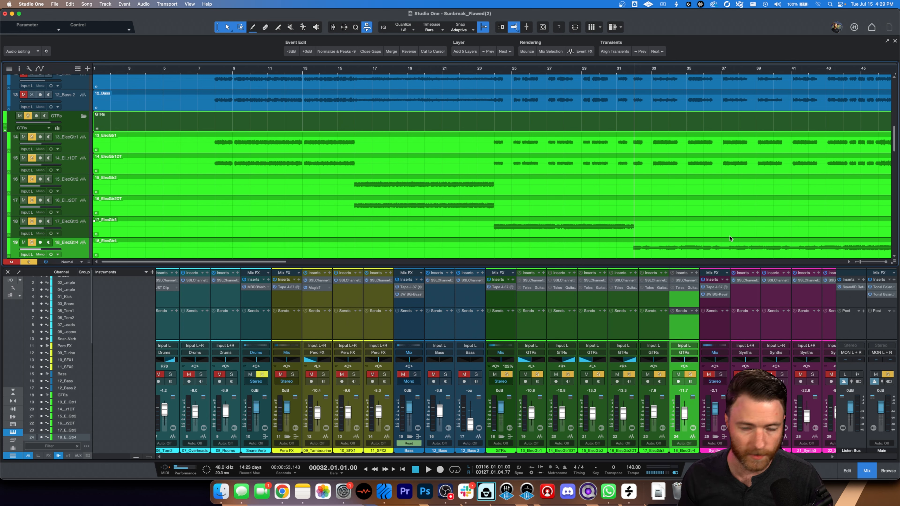
key(space)
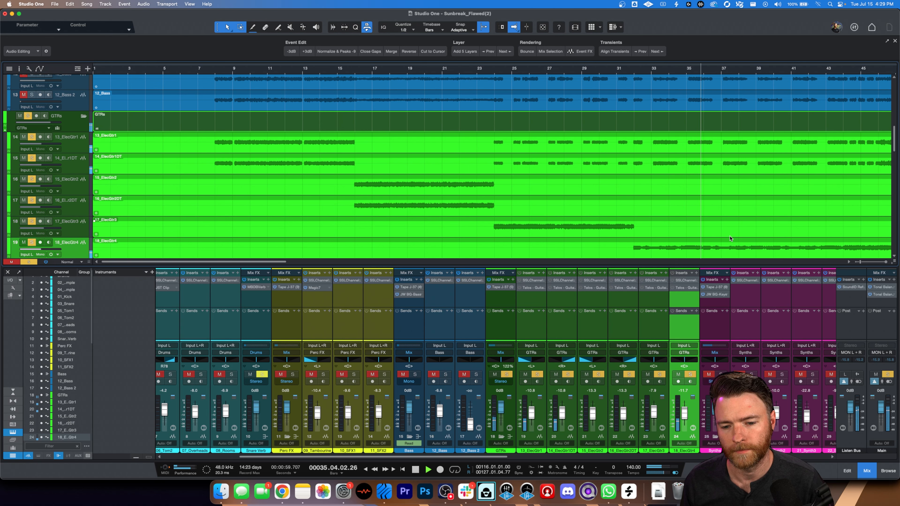
key(space)
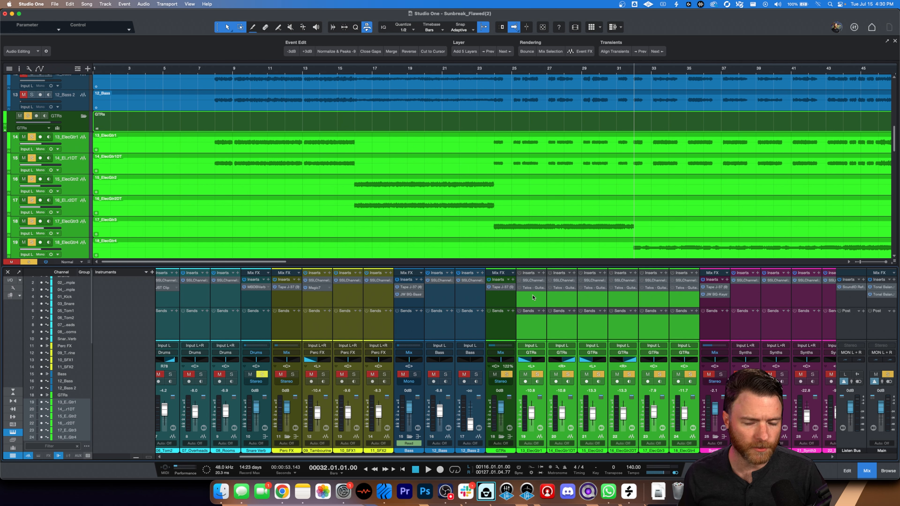
- Insert a new Telos - Guitars instance on both the ElecGtr1 and ElecGtr1DT channels
click(531, 329)
shift+click(561, 305)
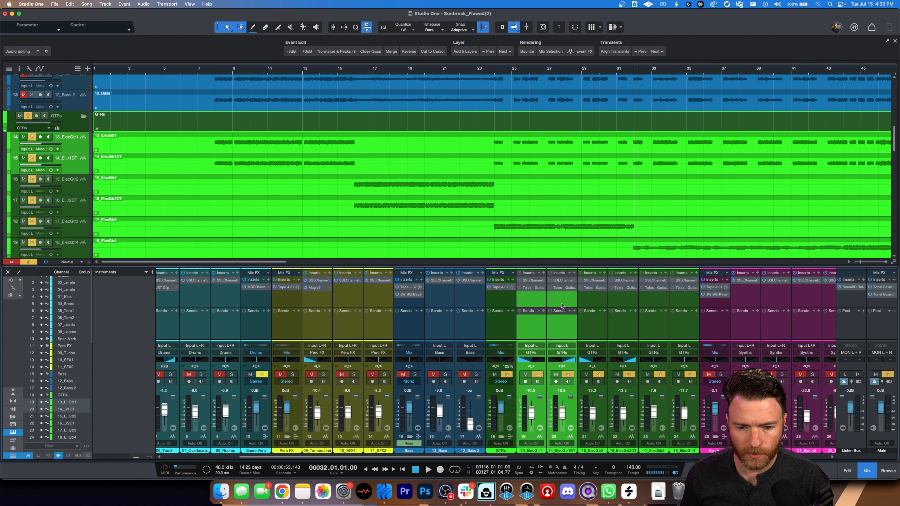
click(544, 274)
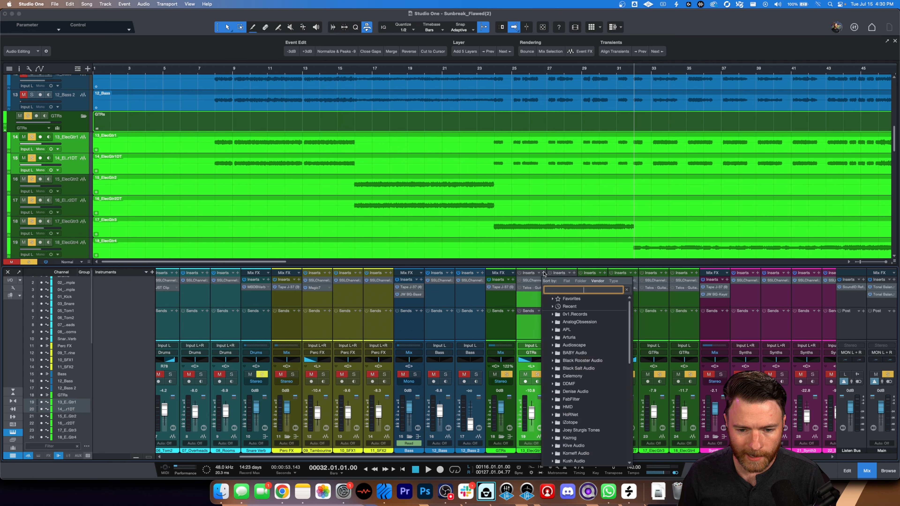
text(telo)
key(Down)
key(Down)
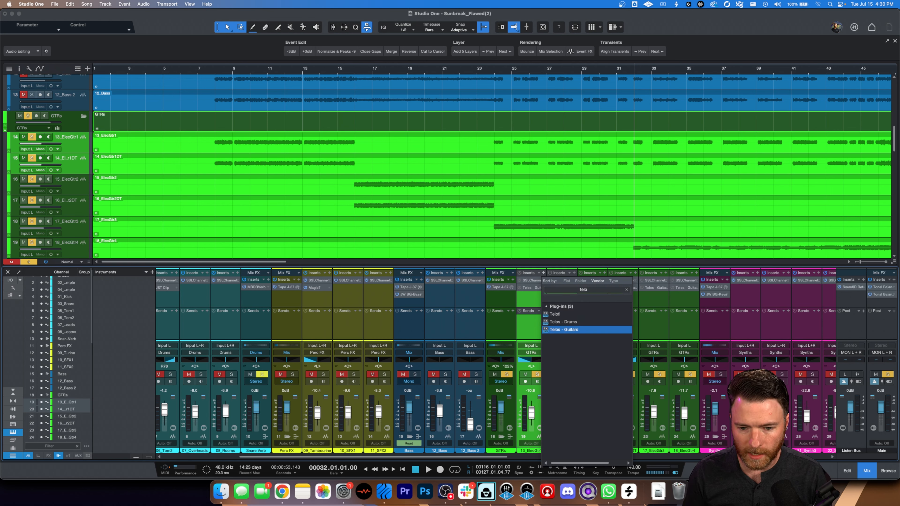
key(Return)
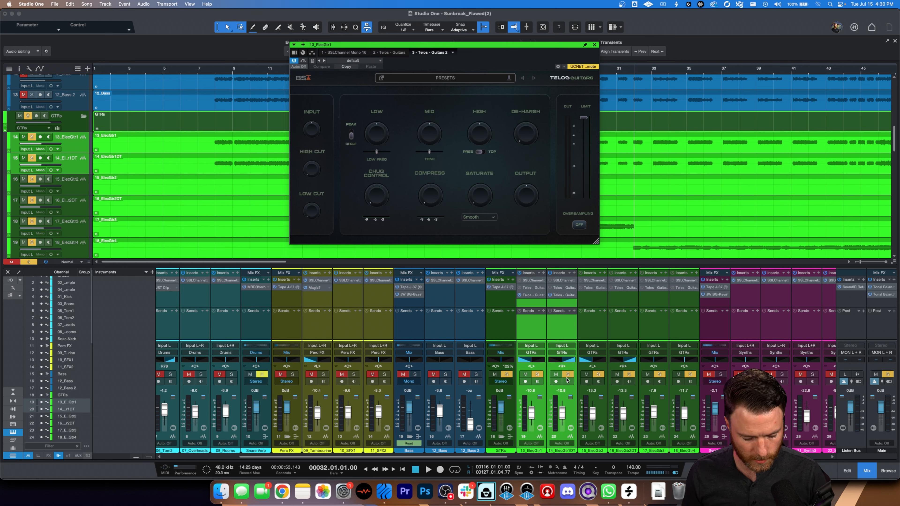
- Turn off the guitar solos and mute the ElecGtr2, ElecGtr2DT, ElecGtr3 and ElecGtr4 channels
click(567, 375)
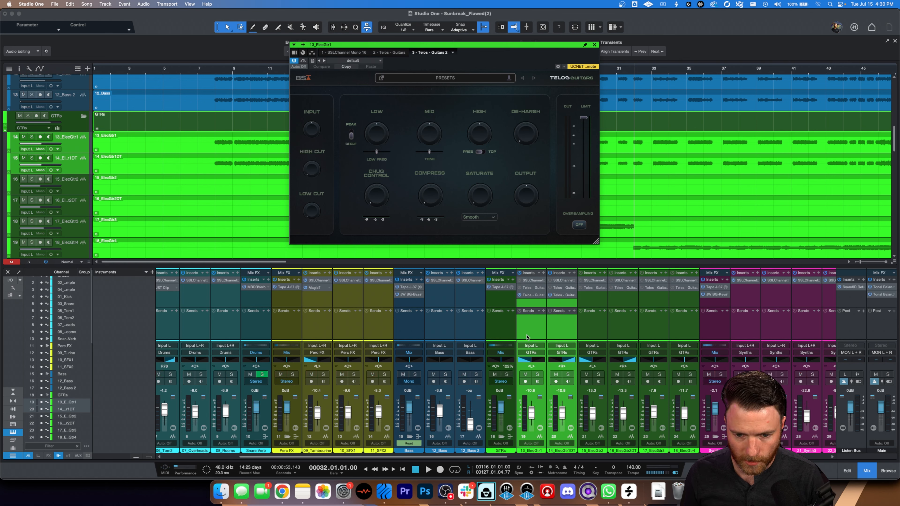
click(586, 374)
click(617, 375)
click(647, 374)
click(678, 375)
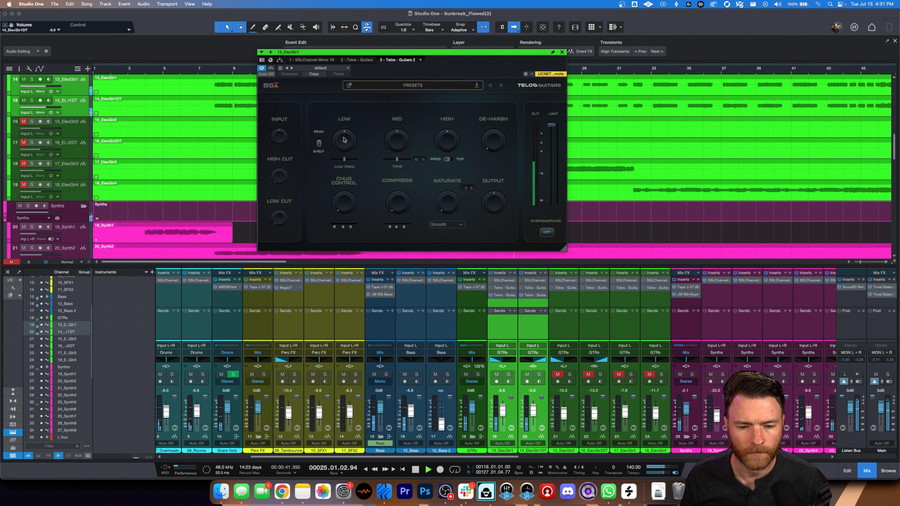
- During playback, boost Mid and High, raise the Mid tone, and try De-Harsh and Compress before returning both to minimum
drag(393, 142, 403, 160)
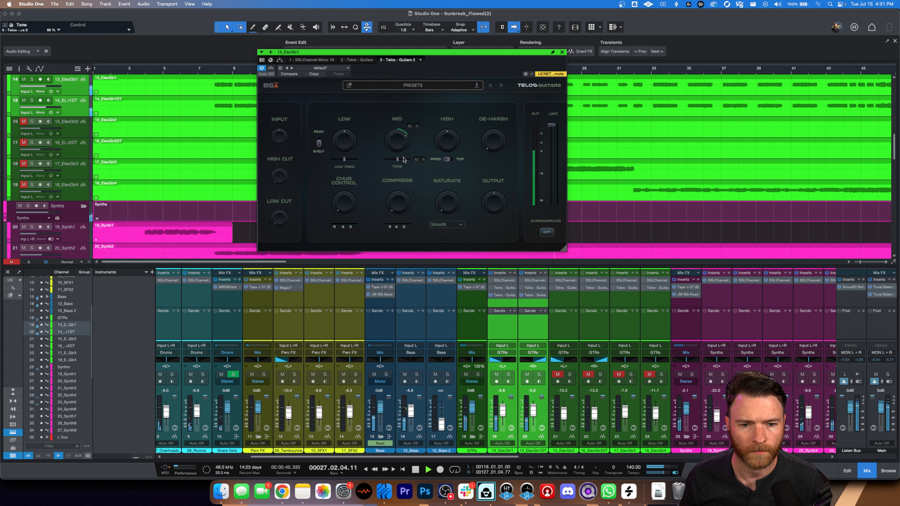
drag(450, 136, 452, 139)
drag(396, 142, 396, 147)
drag(493, 142, 494, 132)
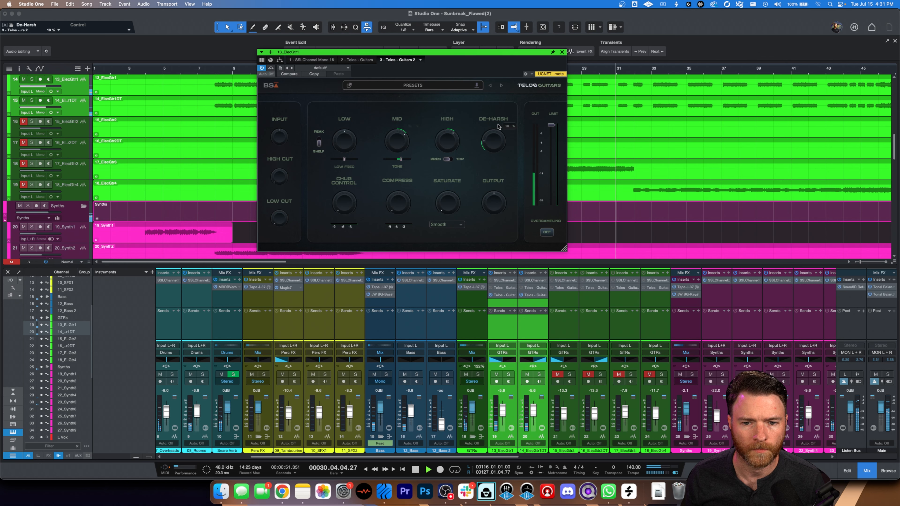
double_click(494, 138)
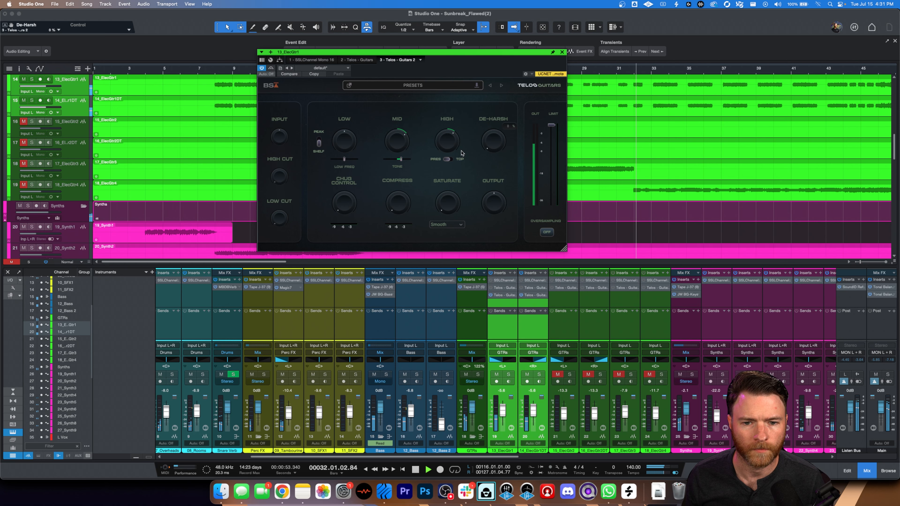
drag(397, 200, 399, 180)
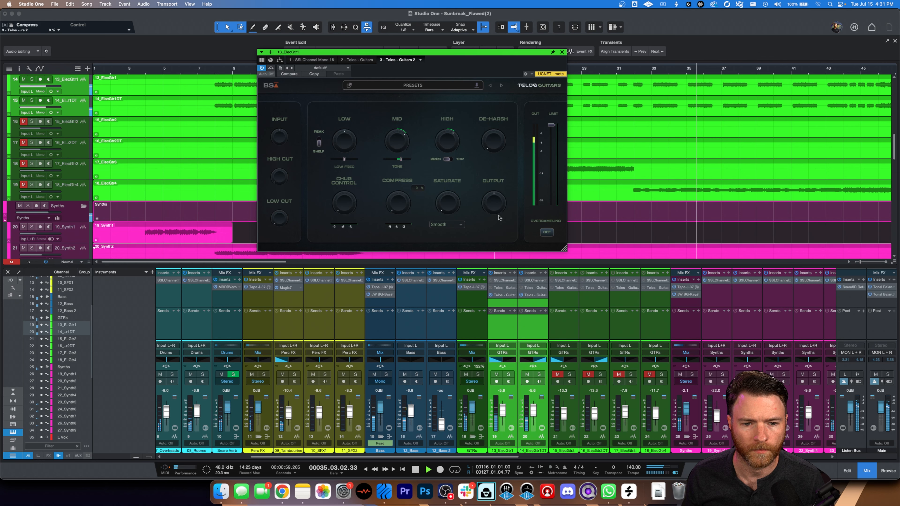
- Raise Saturate, compare the Smooth, Inflate and Focus characters, and settle on Inflate with a lower saturation amount
drag(448, 197, 452, 122)
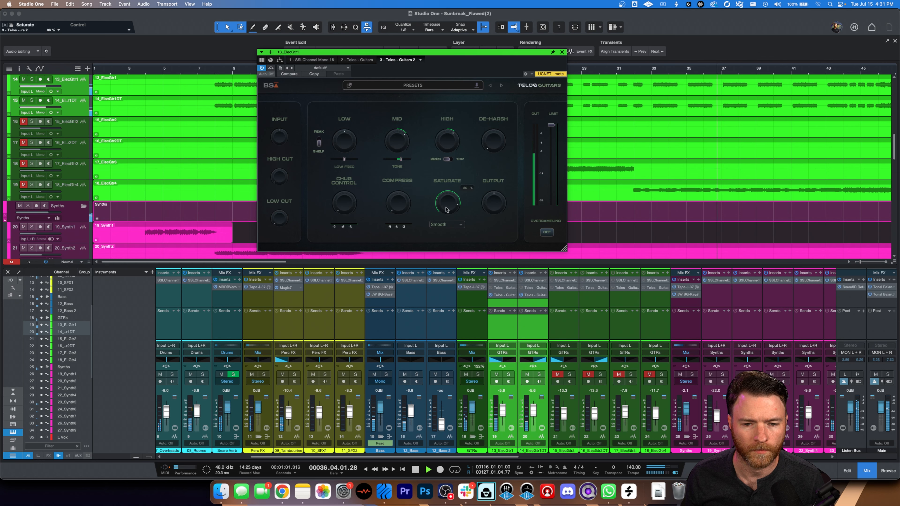
click(446, 224)
click(445, 242)
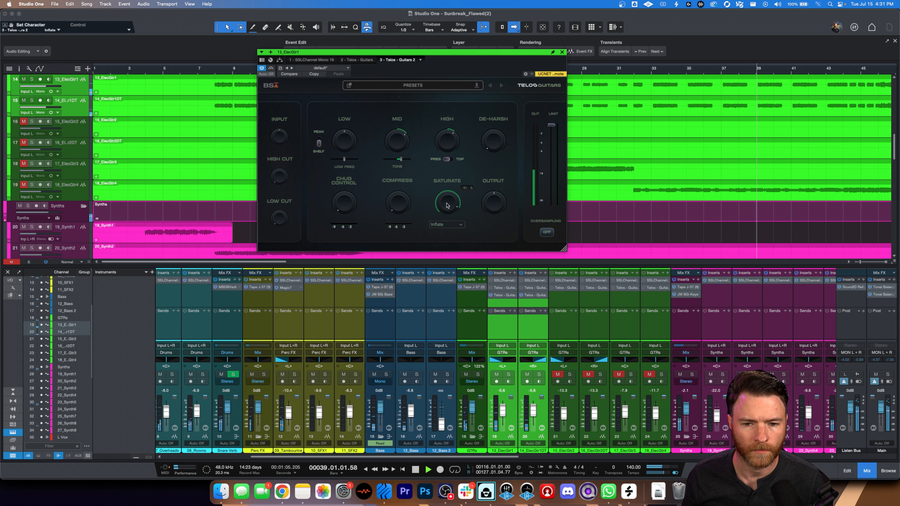
mouse_move(447, 205)
click(447, 224)
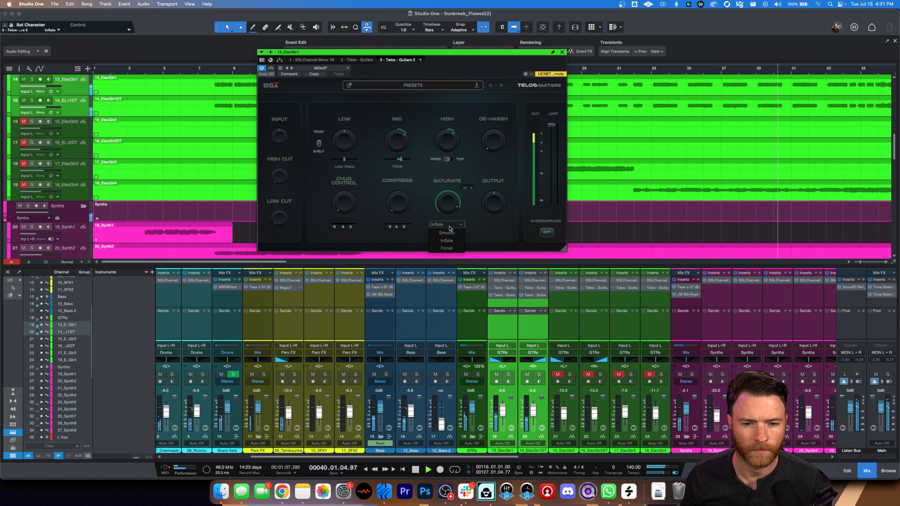
click(445, 251)
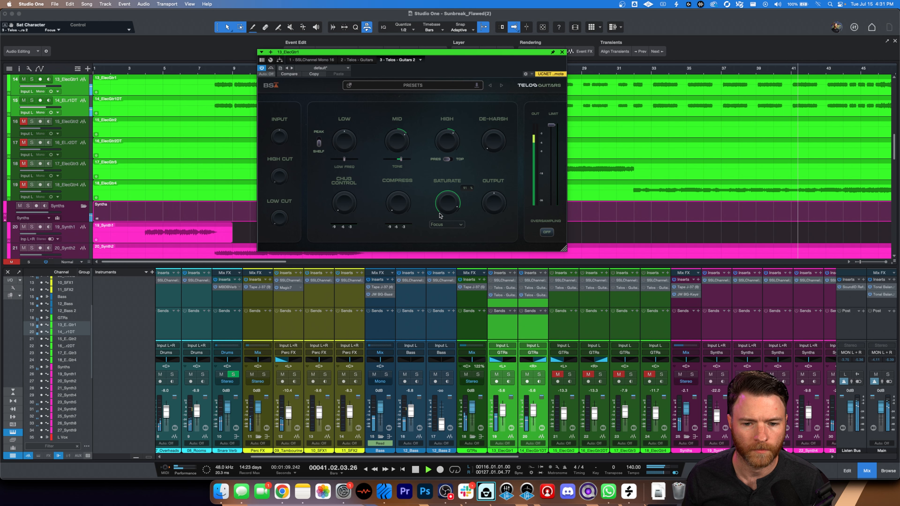
click(443, 225)
click(446, 232)
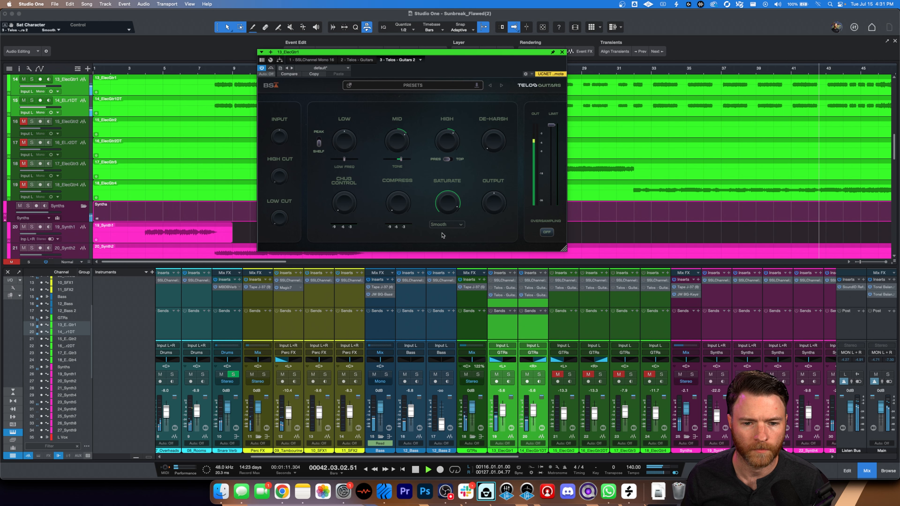
click(446, 225)
click(447, 241)
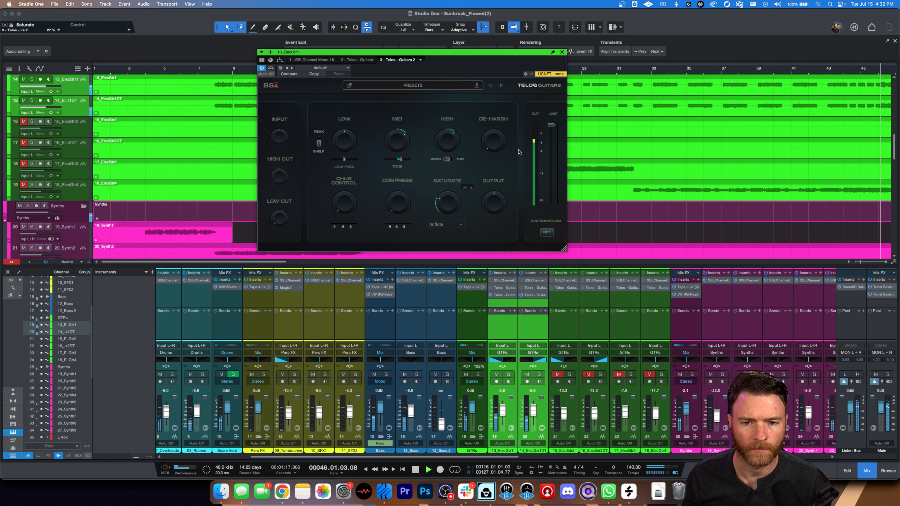
- Lower the Limit in ElecGtr1's Telos instance, and try ElecGtr1DT's Limit back at 0.0 dB
drag(551, 125, 552, 153)
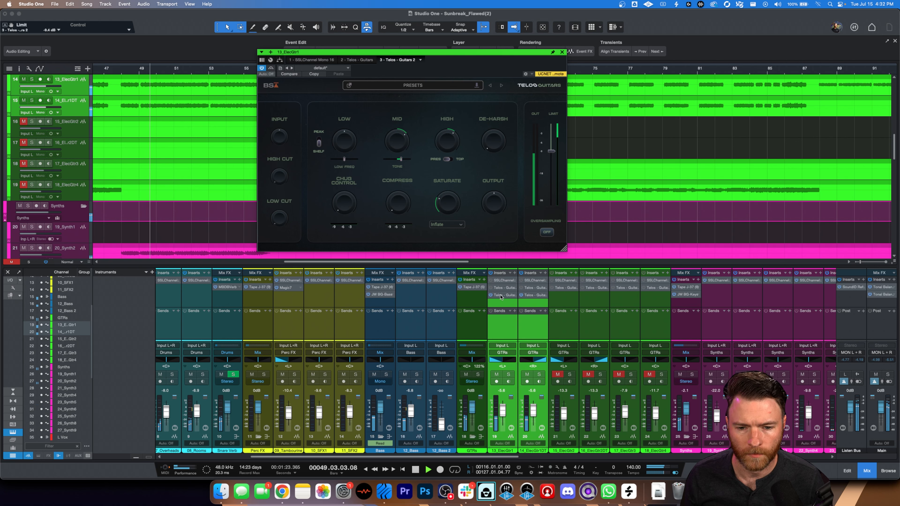
click(530, 295)
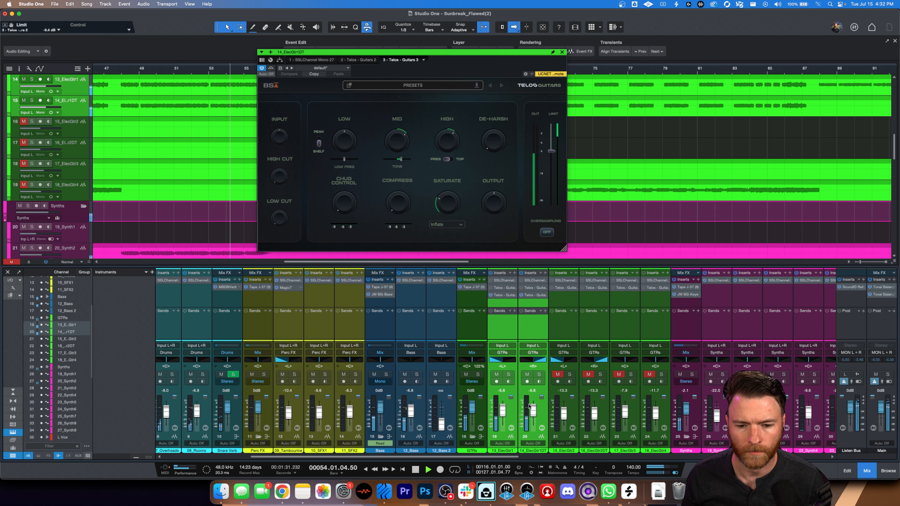
mouse_move(551, 151)
drag(551, 150, 551, 125)
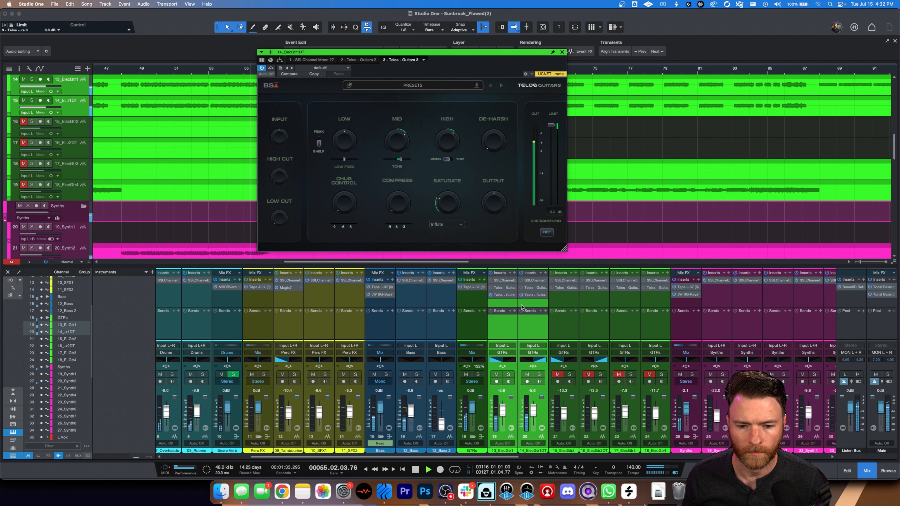
- Set the Telos Output to -3.1 dB, check the ElecGtr1 and ElecGtr1DT instances against each other, and stop playback
drag(497, 215, 497, 223)
click(504, 333)
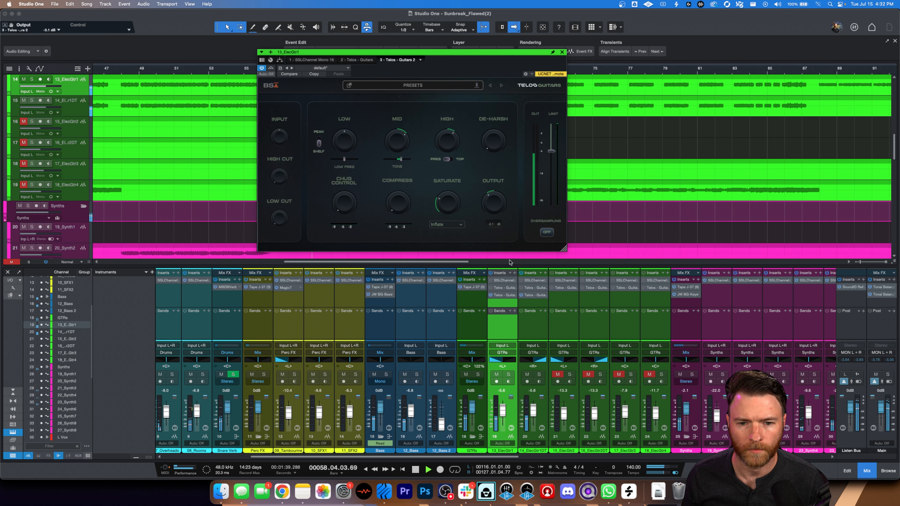
click(525, 333)
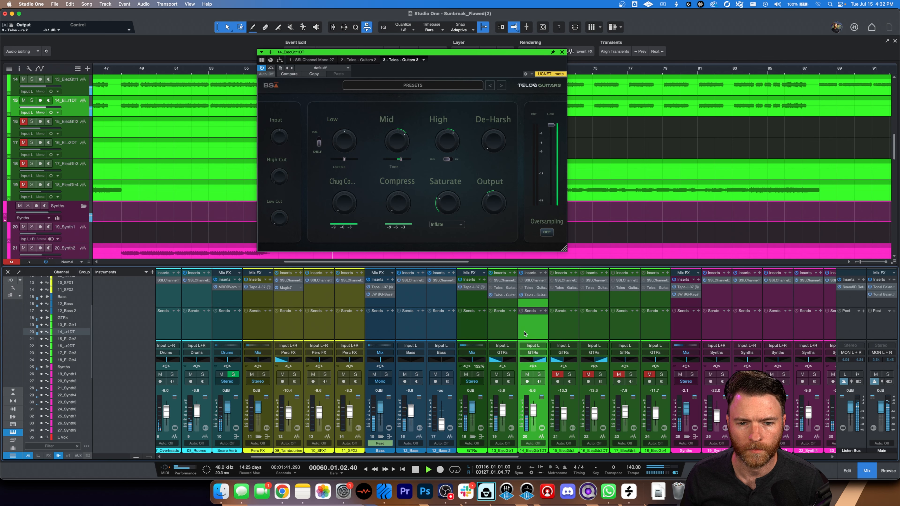
click(500, 297)
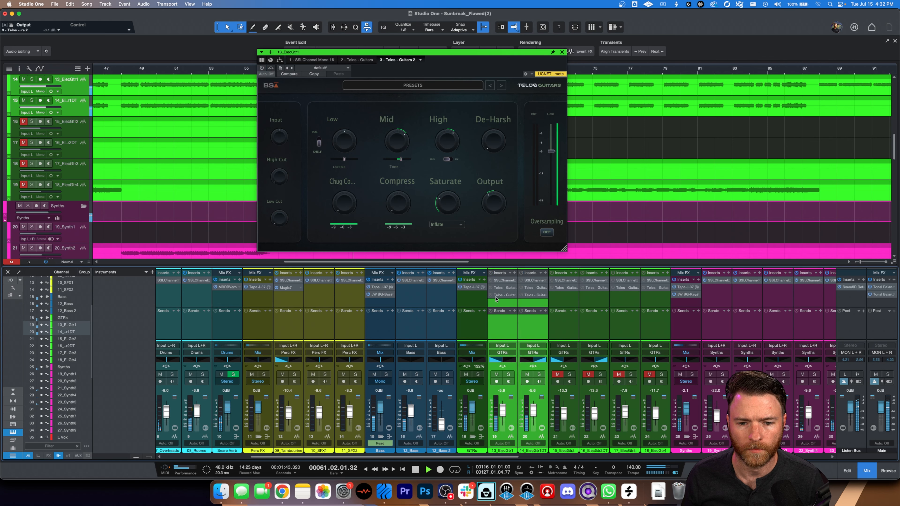
key(space)
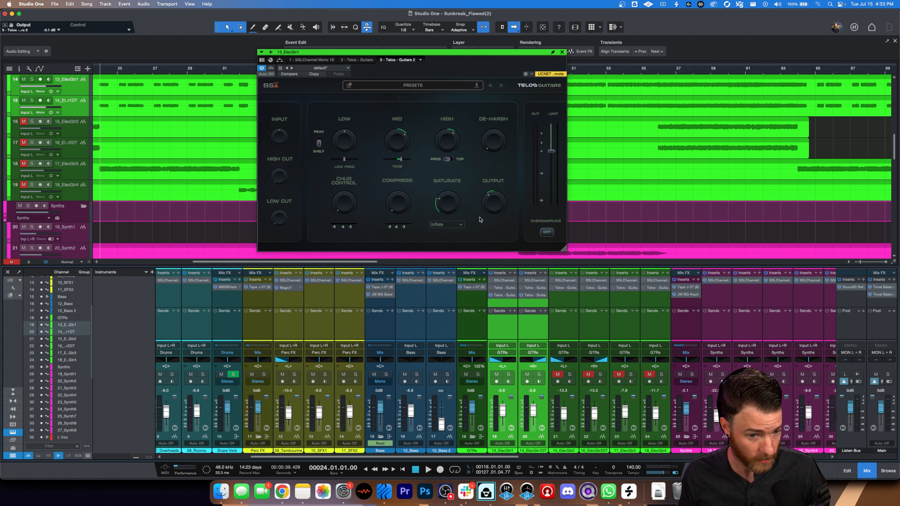
- Solo ElecGtr1 and ElecGtr1DT, play from bar 24, and raise the Telos Low Cut and High Cut
mouse_move(384, 197)
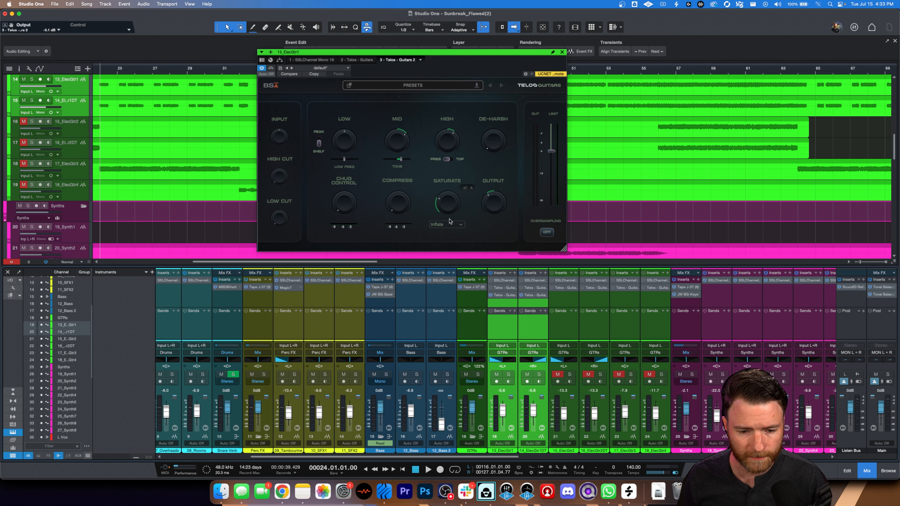
key(s)
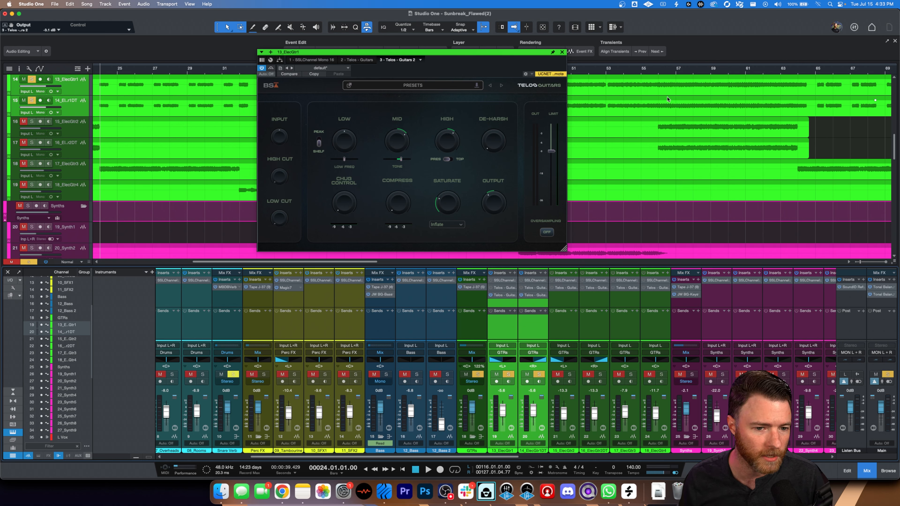
key(space)
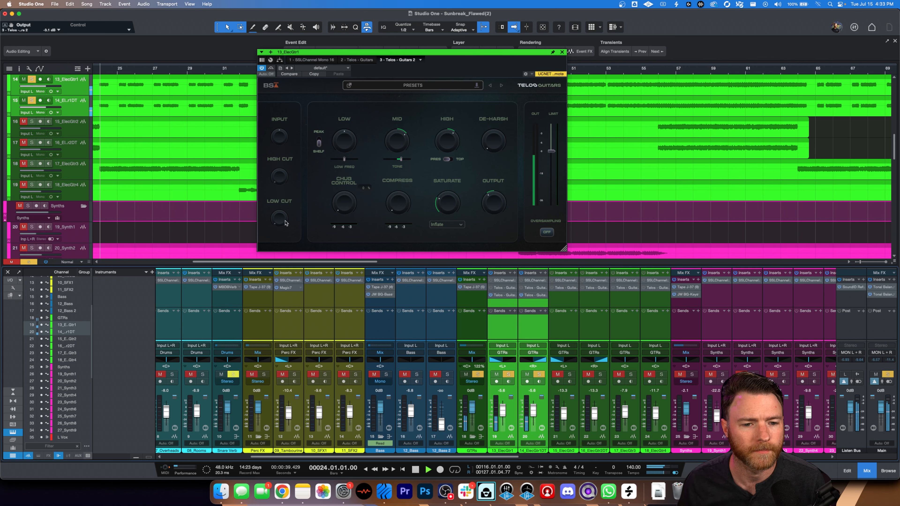
drag(279, 217, 275, 154)
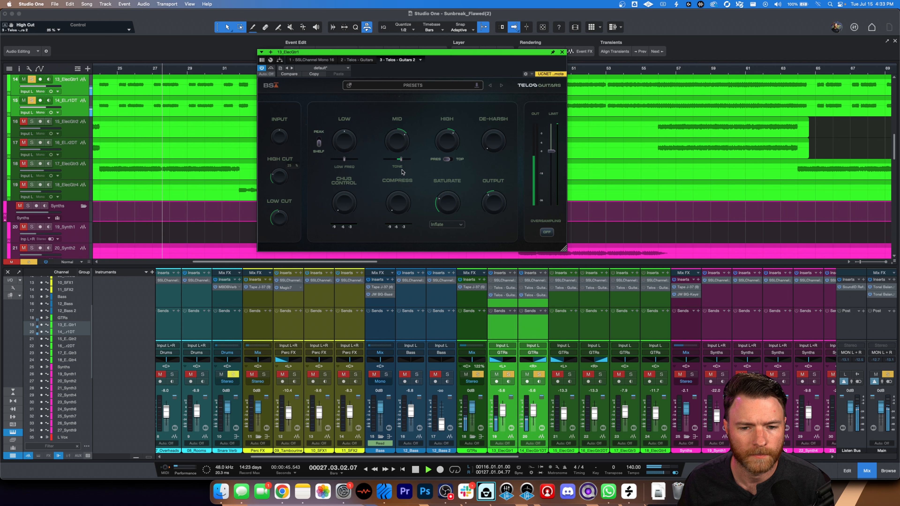
- Open ElecGtr1DT's new Telos instance, compare the soloed guitars with the processing bypassed and active, and stop playback
click(533, 294)
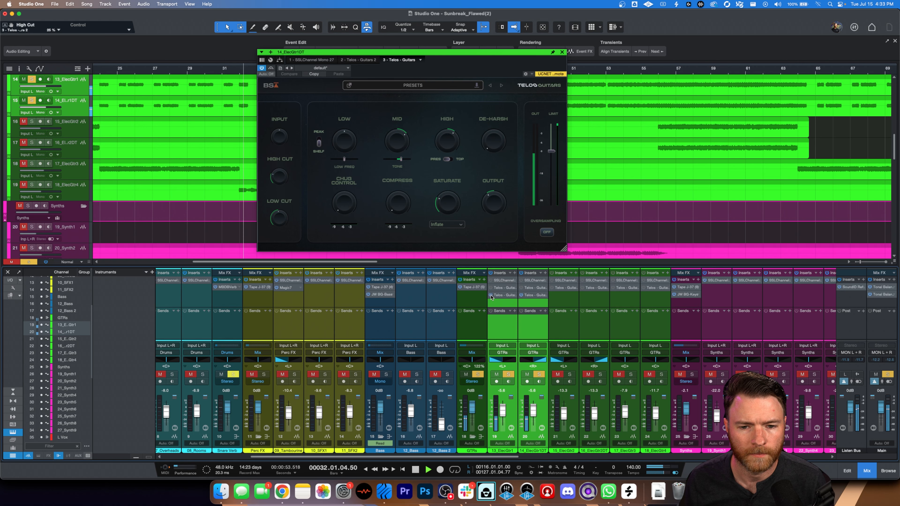
click(490, 296)
click(490, 295)
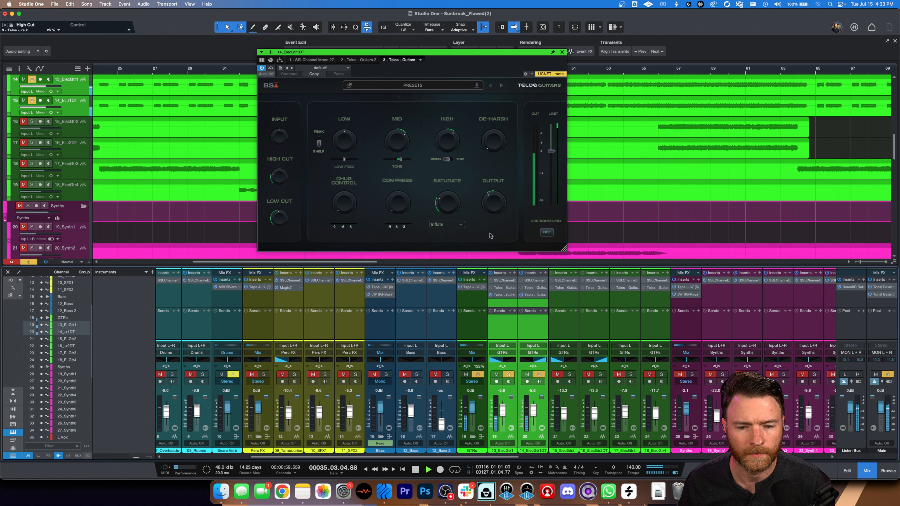
key(space)
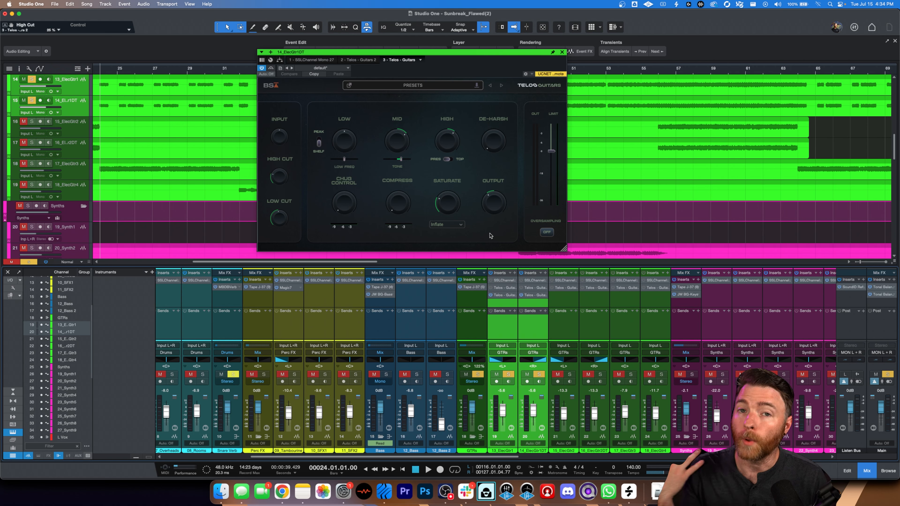
- Unsolo the two guitars, compare the new Telos instances bypassed and active in the full mix from bar 24, and stop playback
key(shift+s)
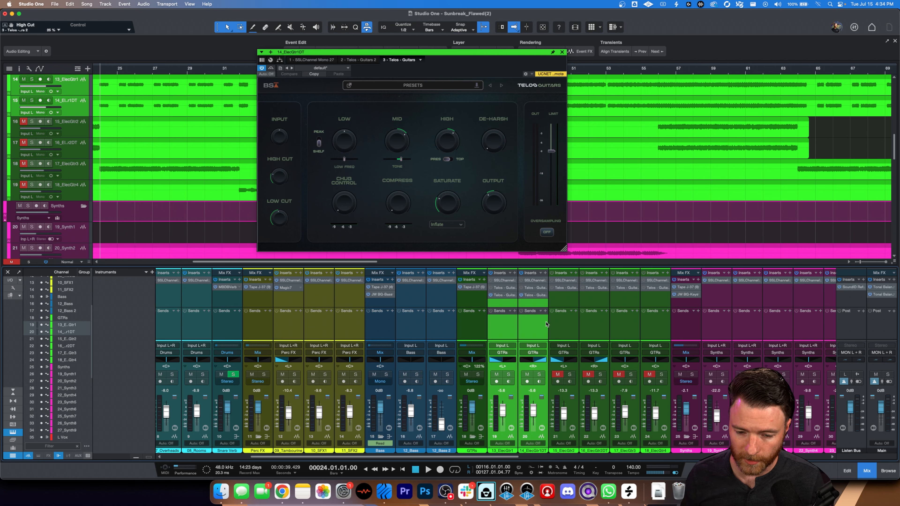
key(space)
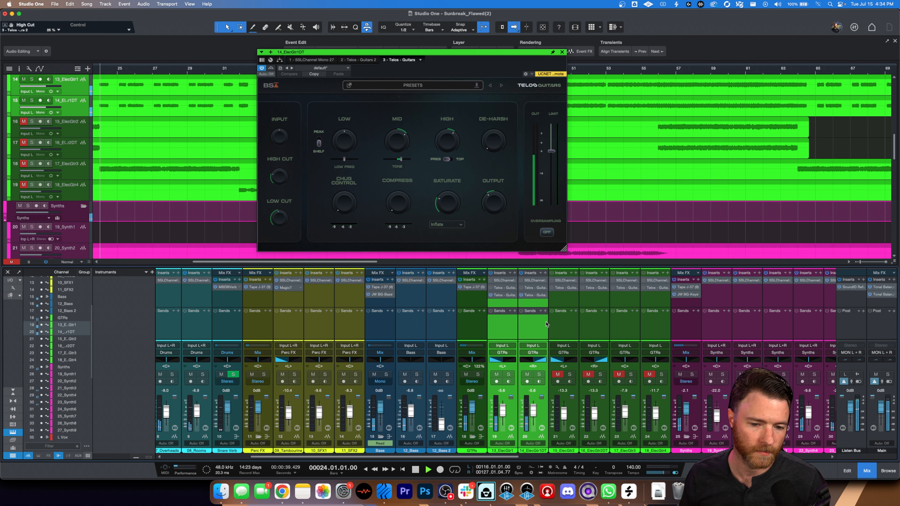
click(522, 295)
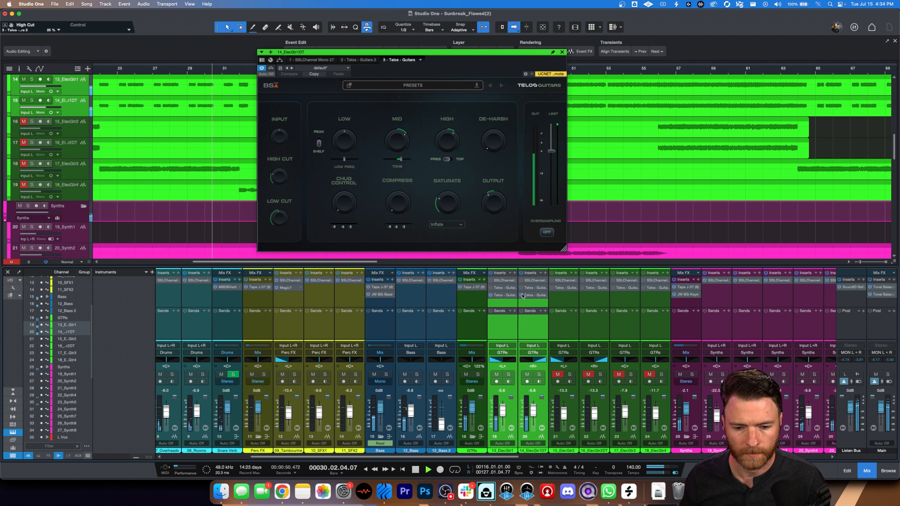
key(space)
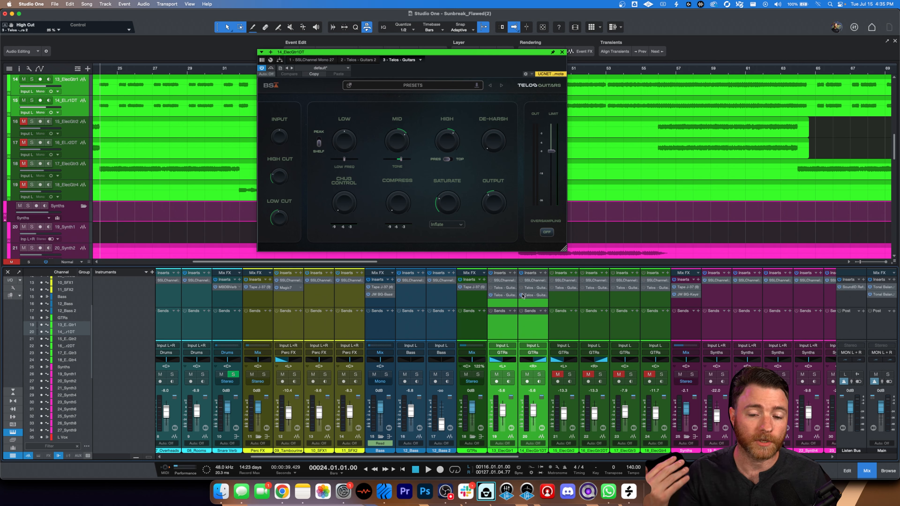
mouse_move(391, 135)
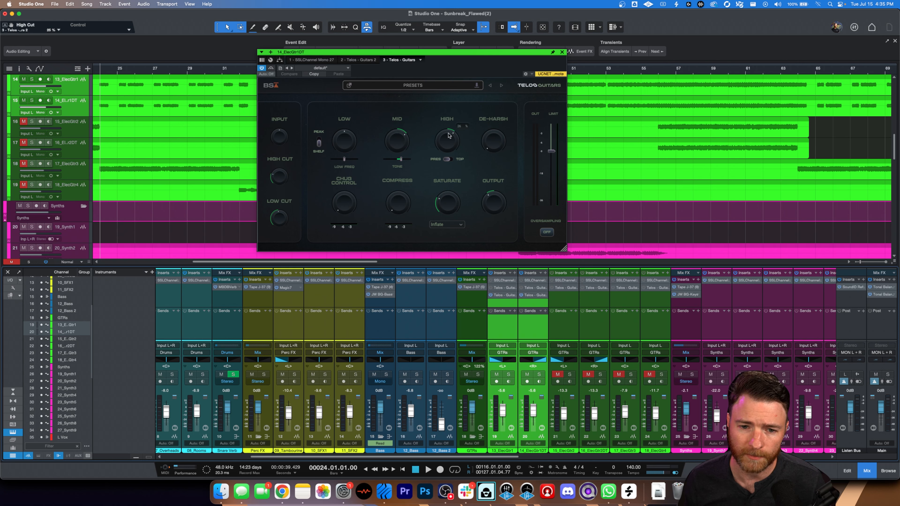
- Review the Telos settings on ElecGtr1DT, compare both guitars' last Telos instances bypassed and active from bar 24, and stop playback
mouse_move(421, 211)
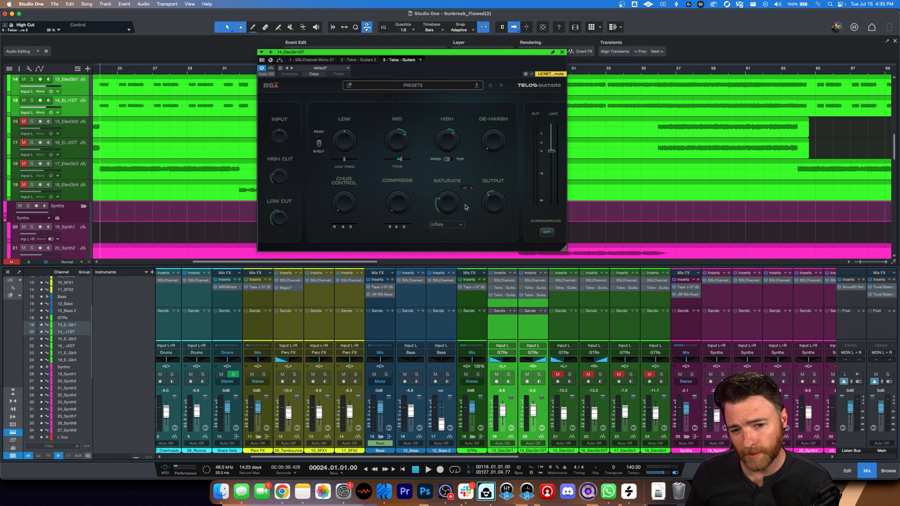
mouse_move(509, 196)
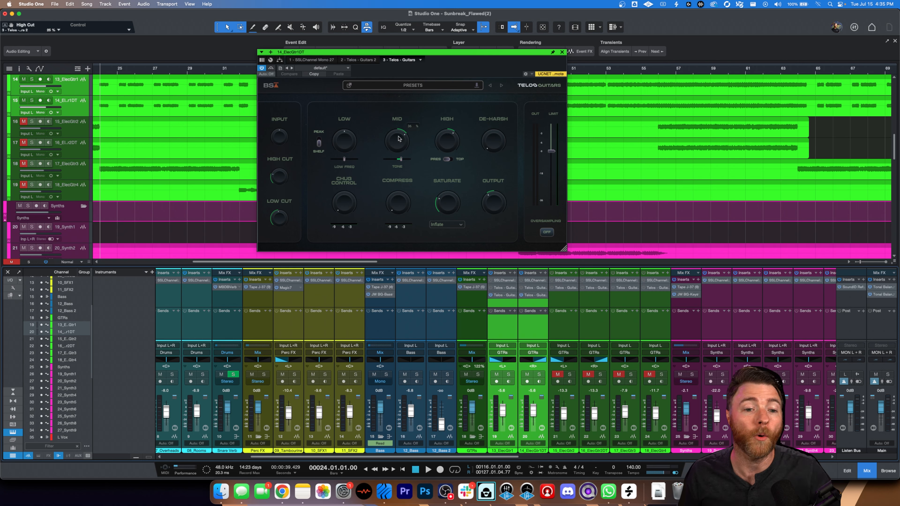
mouse_move(397, 160)
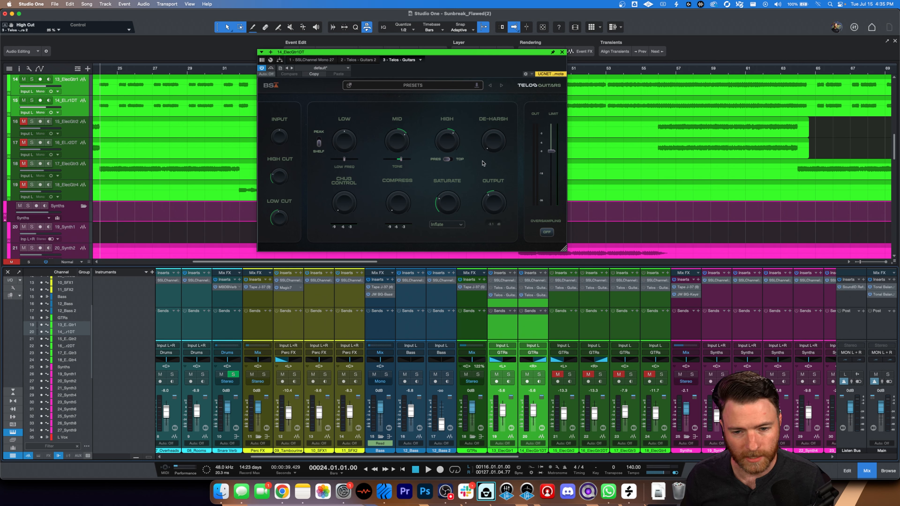
click(491, 296)
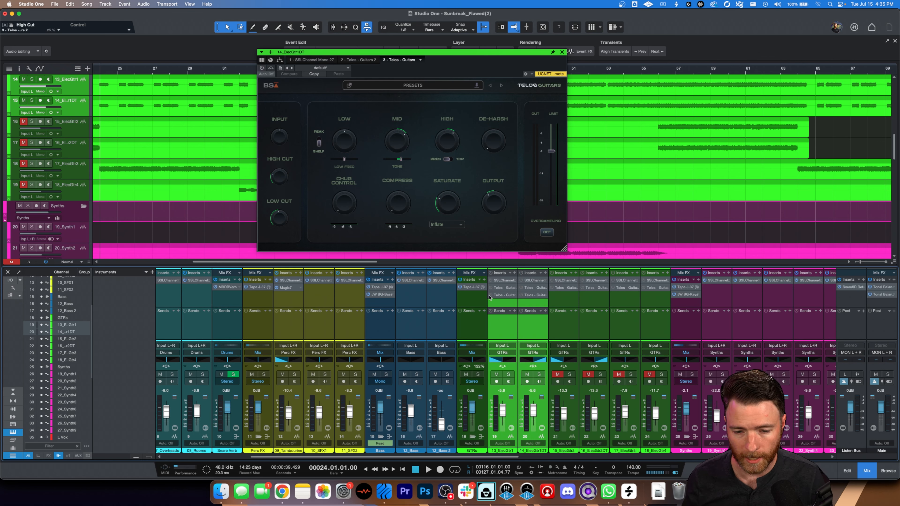
key(space)
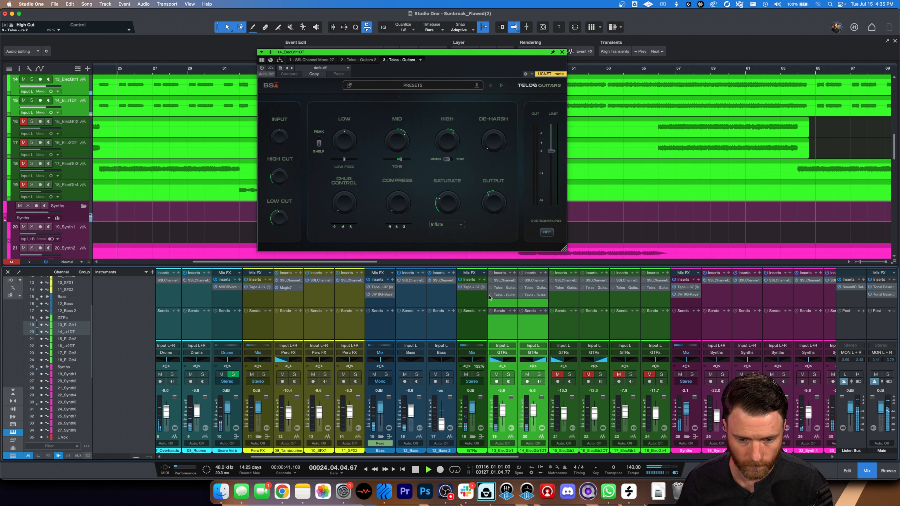
click(491, 296)
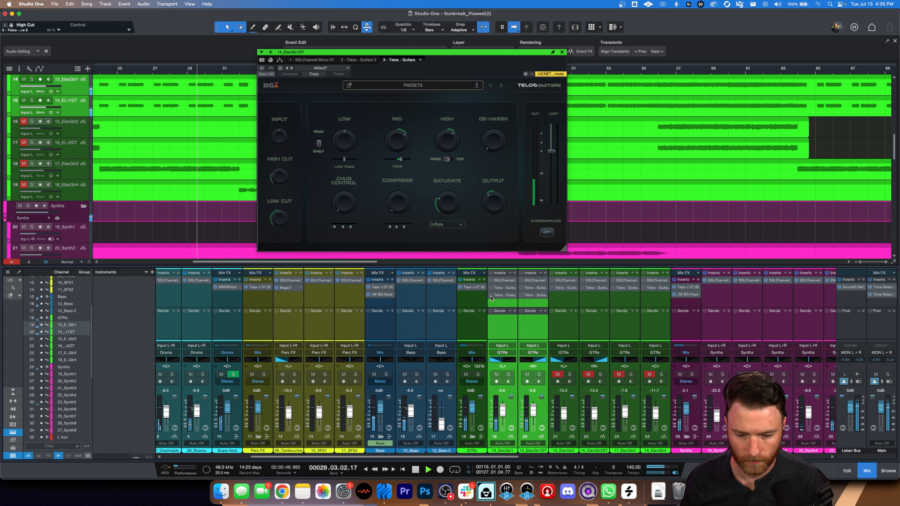
key(space)
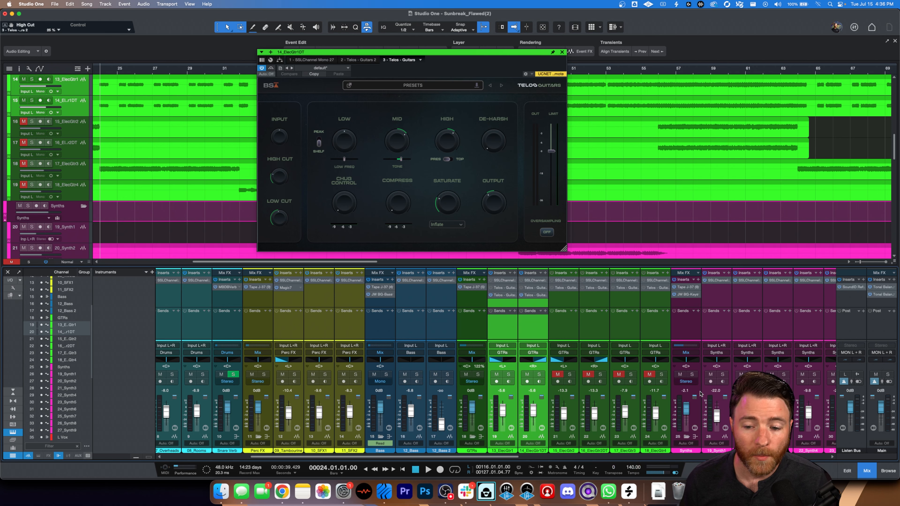
- Solo the Synths and GTRs buses, play them together from bar 24, and stop playback
drag(490, 460, 520, 457)
scroll(520, 457, left, 3)
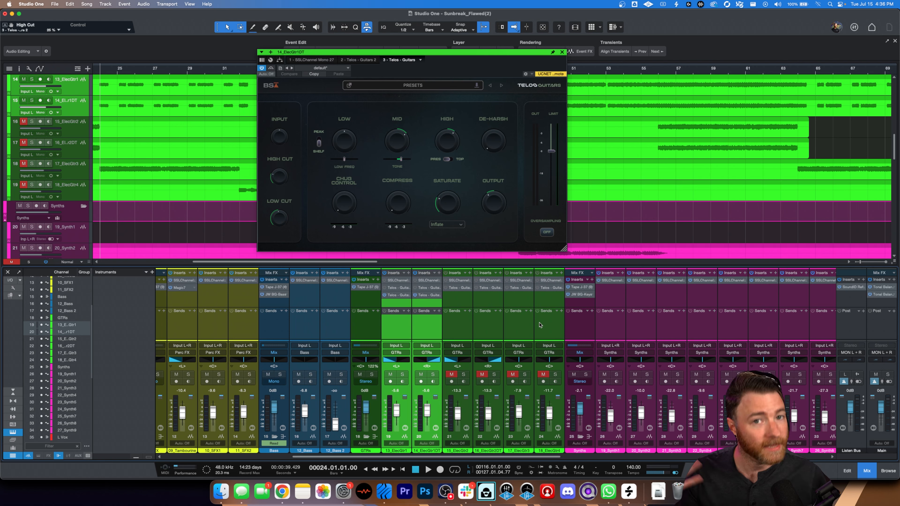
click(585, 374)
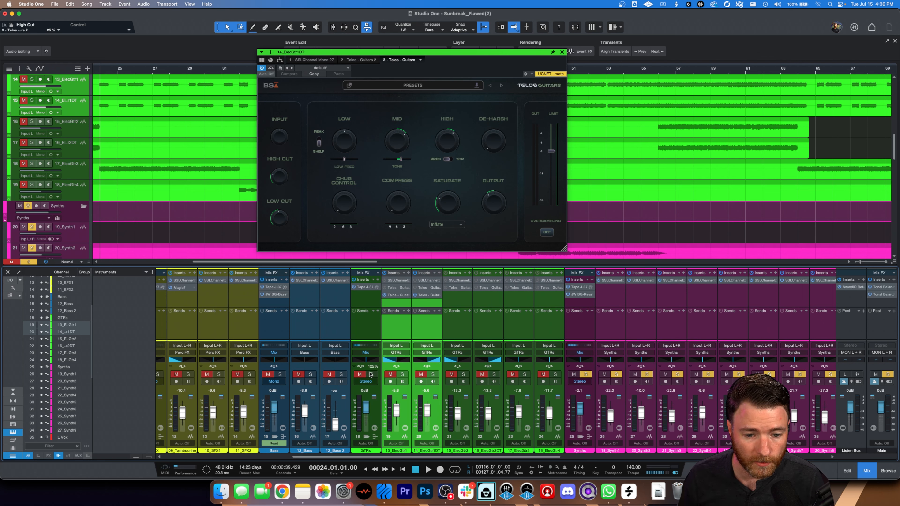
click(370, 374)
key(space)
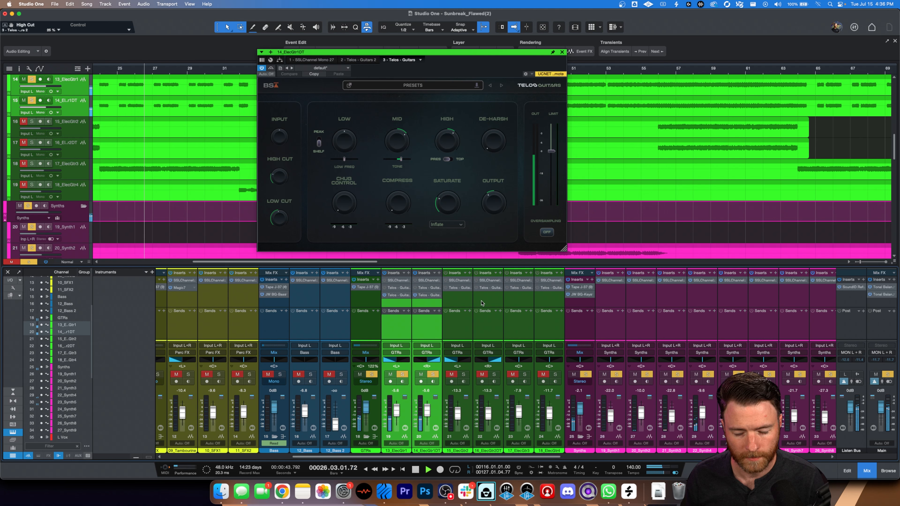
key(space)
- Play from bar 32, clear the solos, compare the guitars' last Telos instances bypassed and active in the full mix, and stop playback
click(241, 73)
drag(538, 459, 550, 459)
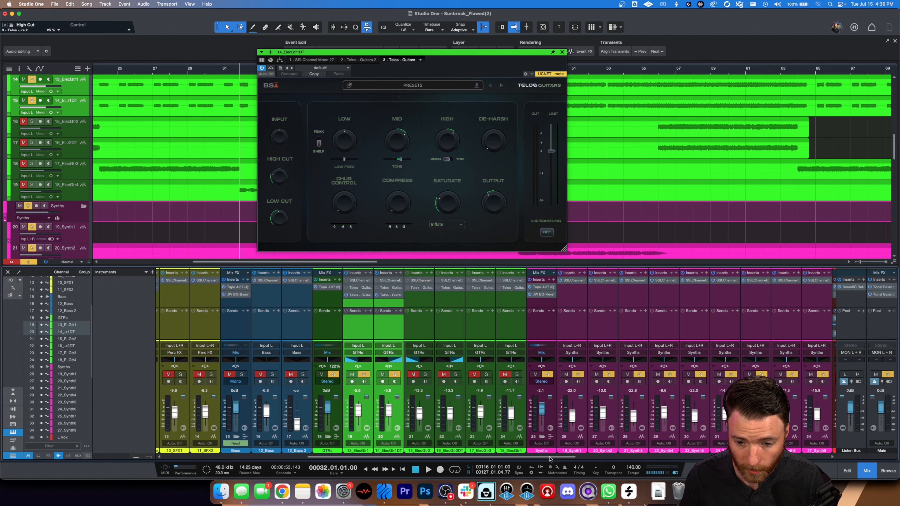
key(space)
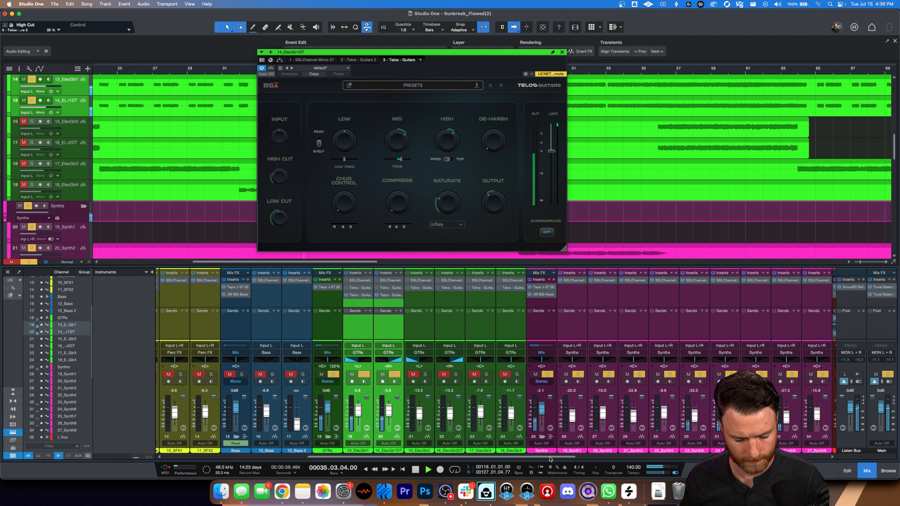
key(shift+s)
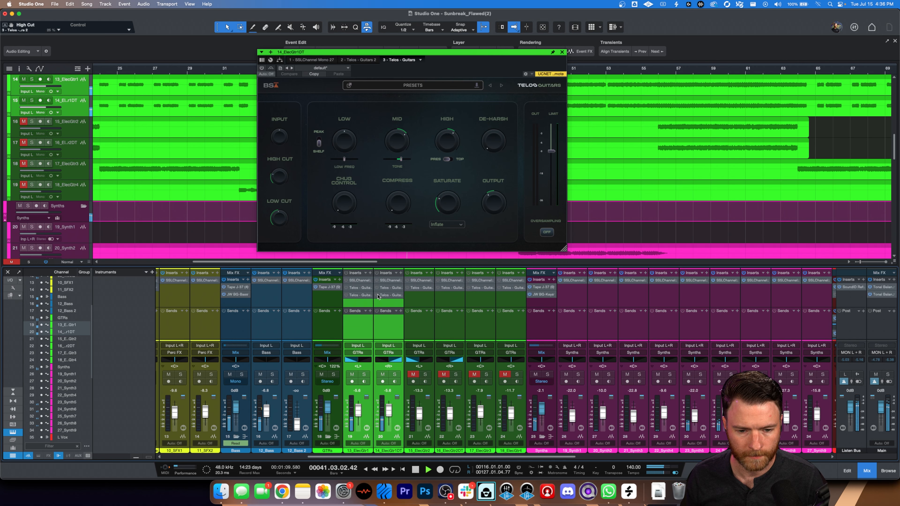
click(377, 296)
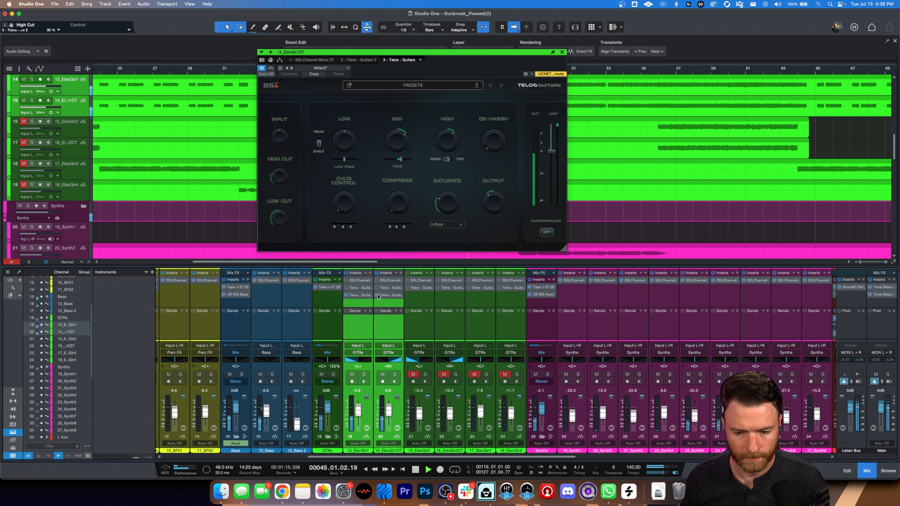
key(space)
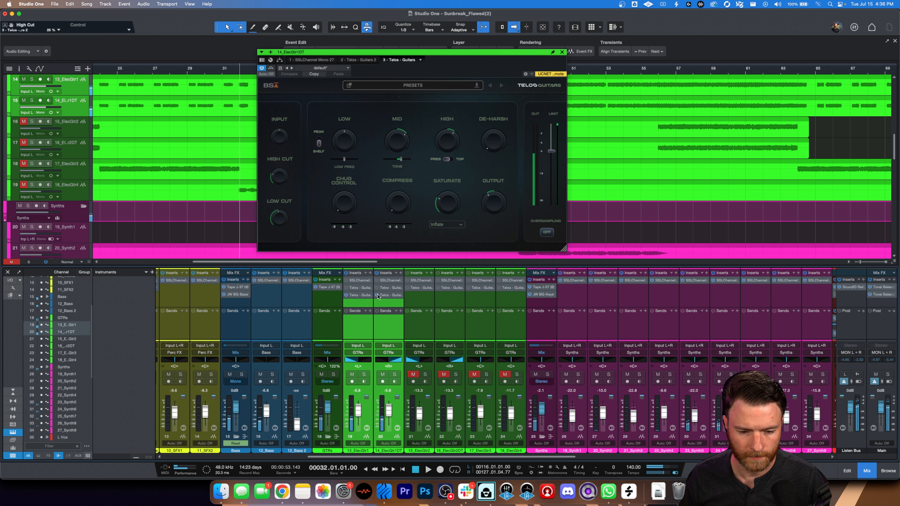